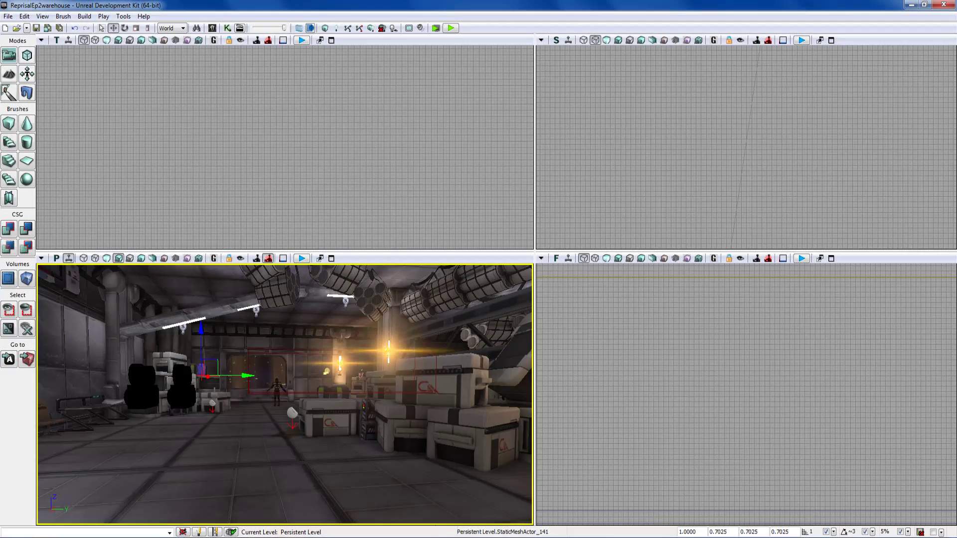
# Bring the whole warehouse wireframe into view in the front and top orthographic viewports
pyautogui.click(213, 29)
pyautogui.moveTo(723, 392); pyautogui.dragTo(550, 311)
pyautogui.moveTo(632, 400); pyautogui.dragTo(799, 402)
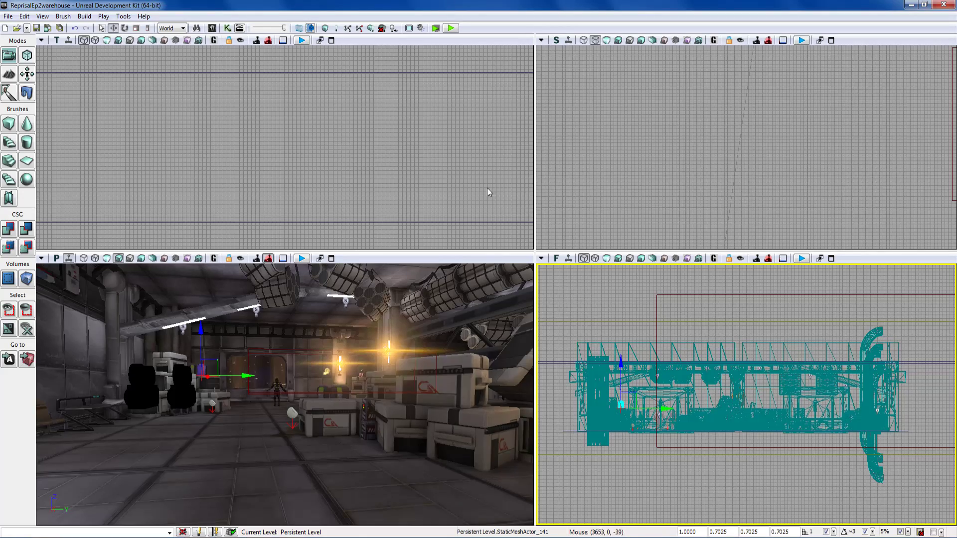
pyautogui.moveTo(276, 171); pyautogui.dragTo(363, 198)
pyautogui.scroll(-6, 310, 202)
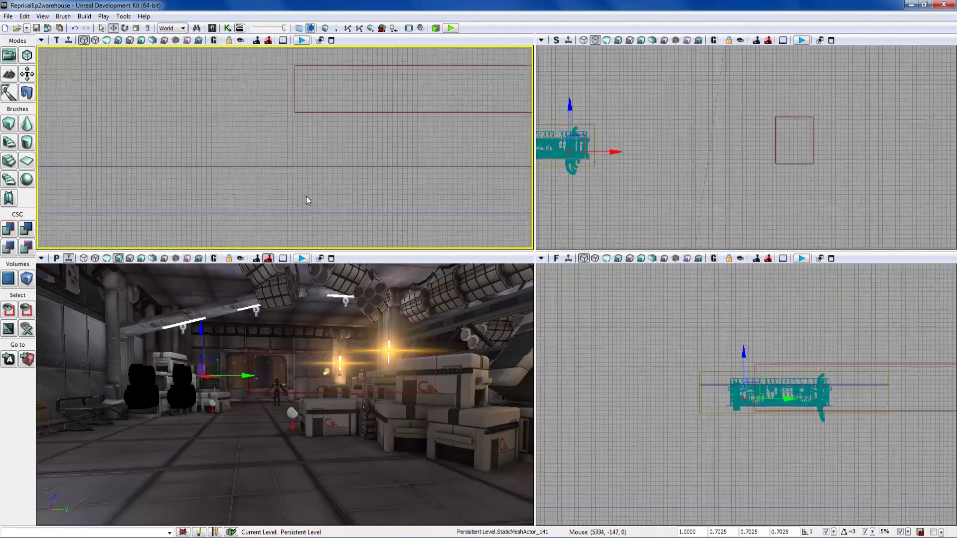
pyautogui.scroll(-6, 324, 184)
pyautogui.moveTo(360, 200); pyautogui.dragTo(351, 101)
pyautogui.scroll(7, 372, 140)
pyautogui.scroll(3, 335, 166)
pyautogui.moveTo(336, 165); pyautogui.dragTo(405, 171)
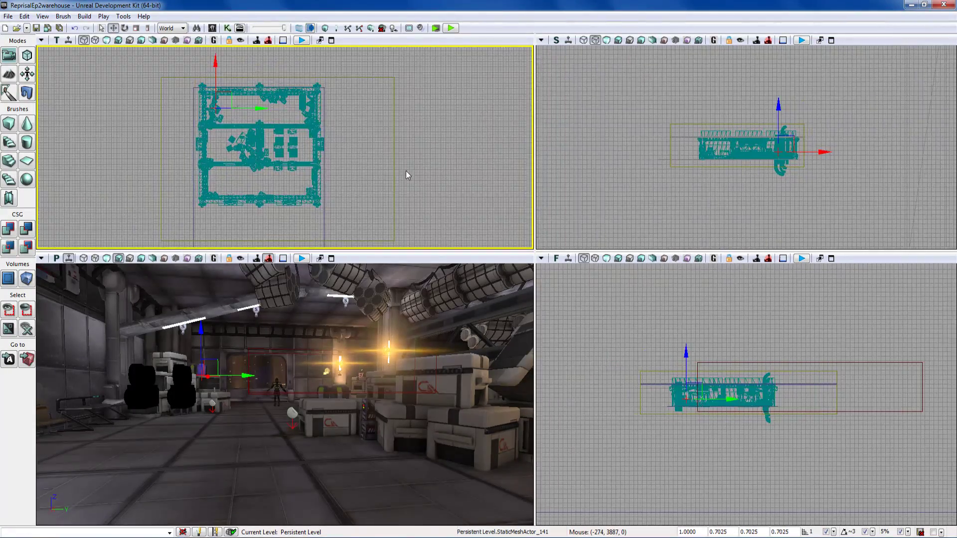
pyautogui.scroll(3, 405, 171)
pyautogui.moveTo(341, 164); pyautogui.dragTo(378, 172)
pyautogui.scroll(6, 378, 171)
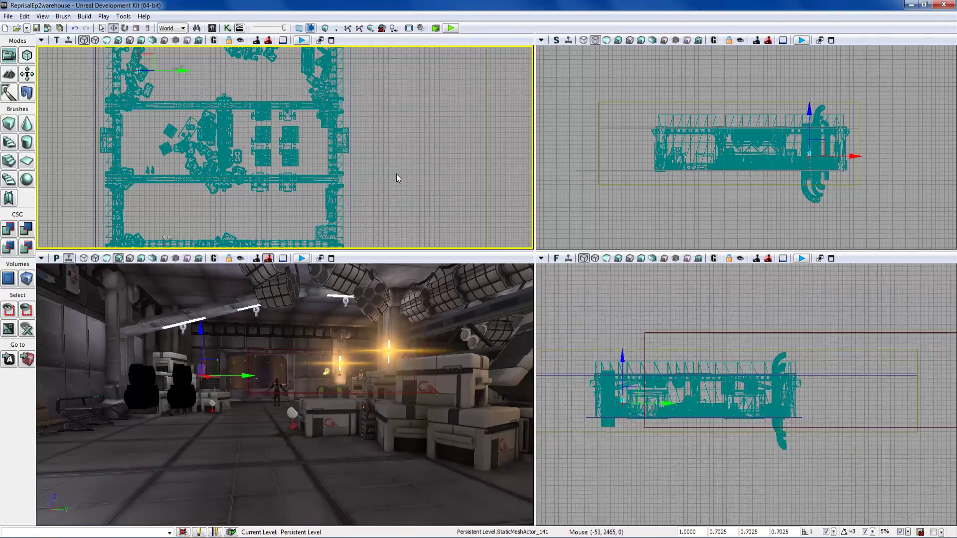
# Inspect the warehouse layout more closely in the top, side and front wireframe views
pyautogui.scroll(-4, 463, 180)
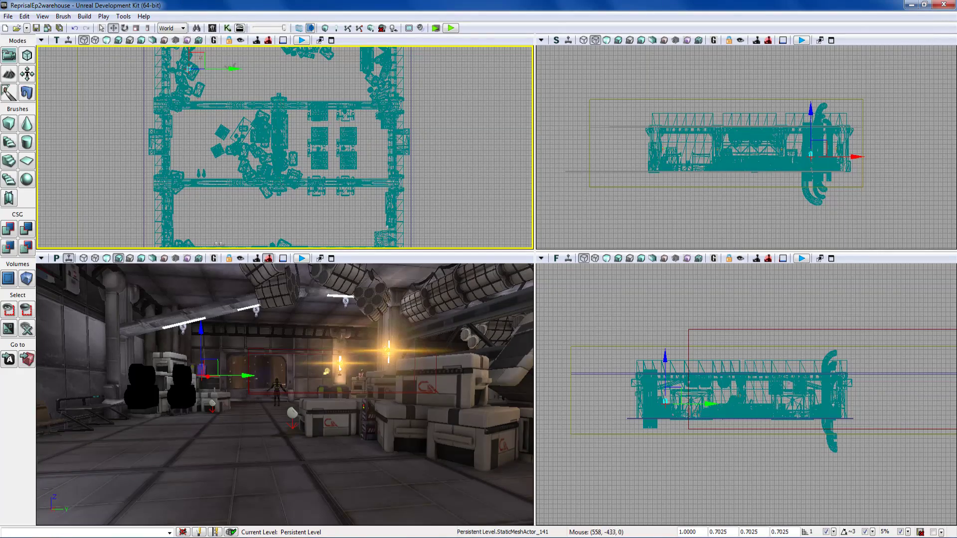
pyautogui.moveTo(246, 200)
pyautogui.mouseDown()
pyautogui.moveTo(196, 178)
pyautogui.moveTo(269, 130)
pyautogui.moveTo(265, 220)
pyautogui.moveTo(256, 207)
pyautogui.mouseUp()
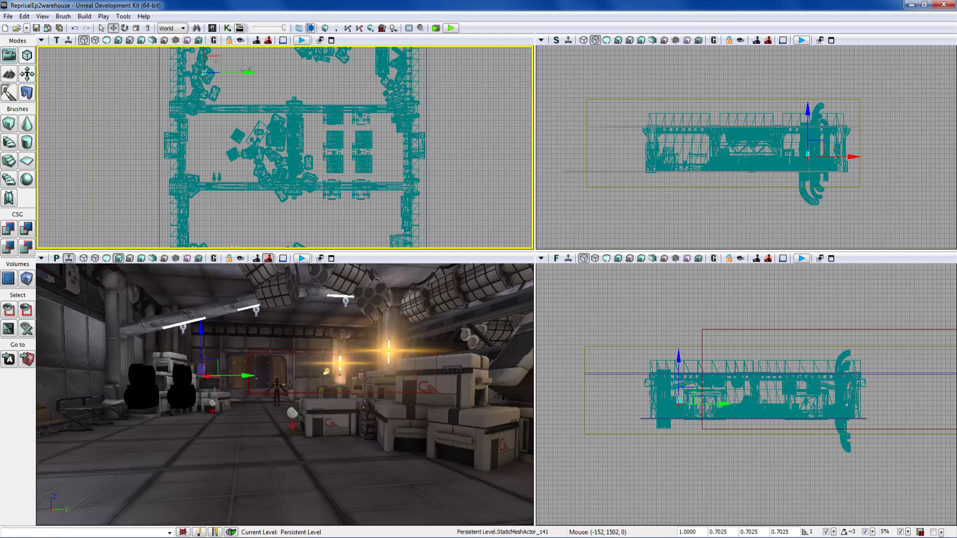
pyautogui.scroll(4, 667, 215)
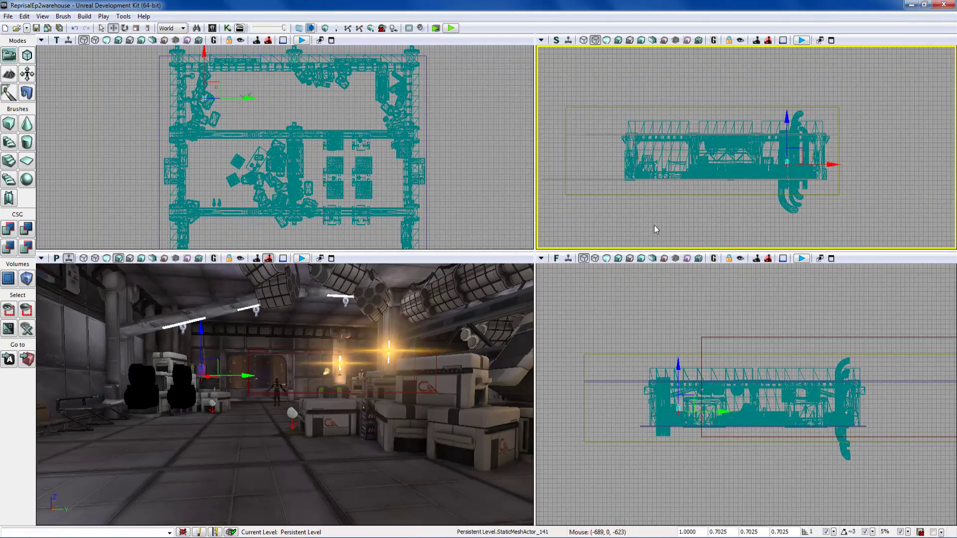
pyautogui.moveTo(667, 216)
pyautogui.mouseDown()
pyautogui.moveTo(660, 211)
pyautogui.moveTo(668, 228)
pyautogui.moveTo(657, 228)
pyautogui.mouseUp()
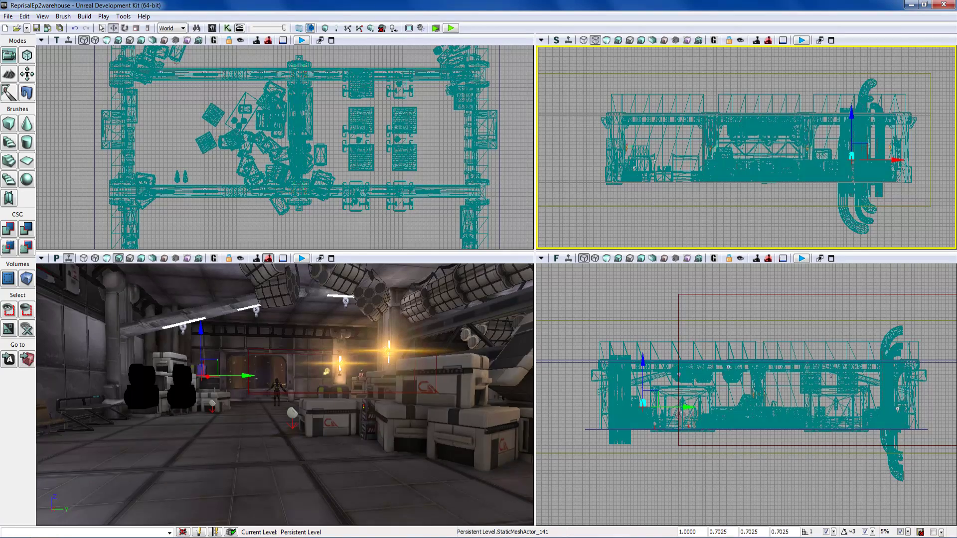
pyautogui.moveTo(645, 311)
pyautogui.mouseDown()
pyautogui.moveTo(634, 316)
pyautogui.moveTo(643, 312)
pyautogui.mouseUp()
pyautogui.scroll(4, 643, 313)
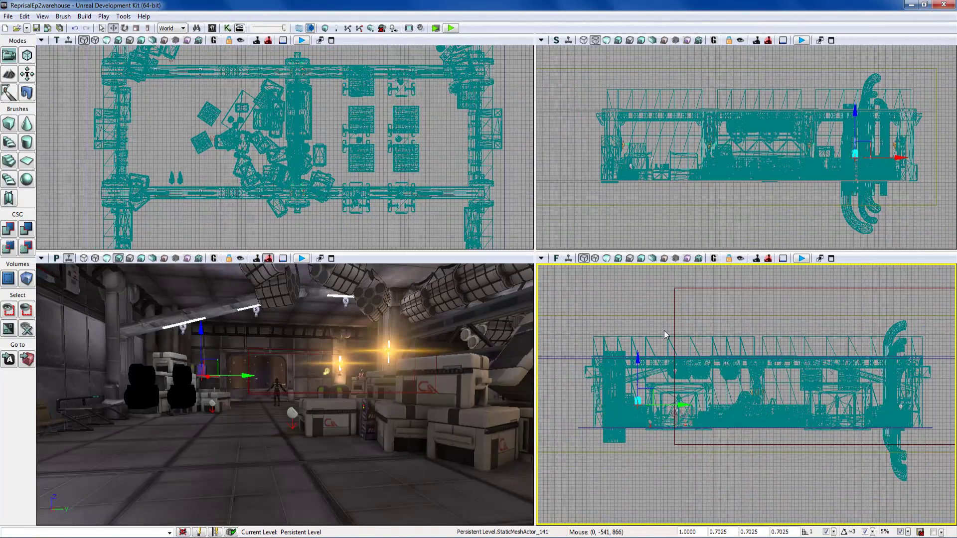
pyautogui.scroll(-3, 625, 316)
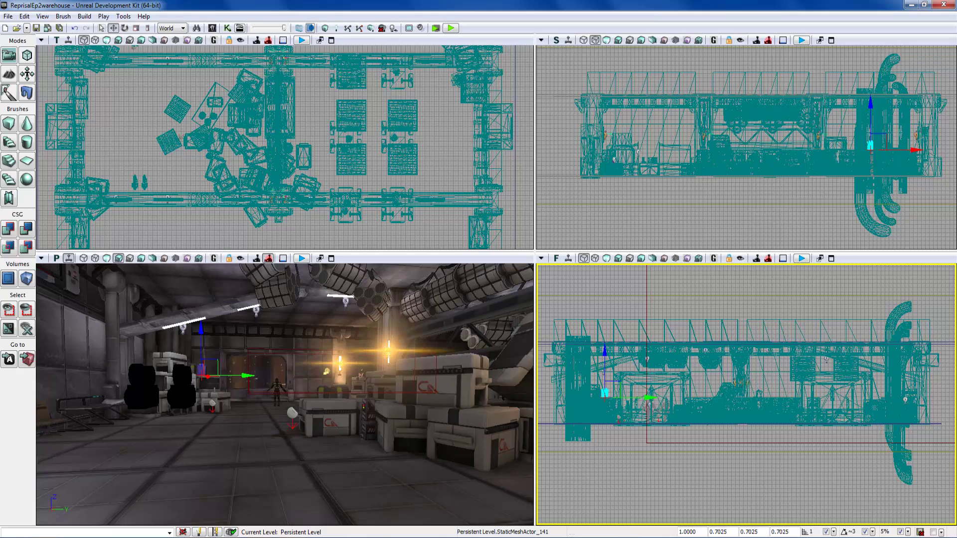
# Widen the perspective viewport slightly at the expense of the side and front views
pyautogui.moveTo(286, 399); pyautogui.dragTo(292, 383)
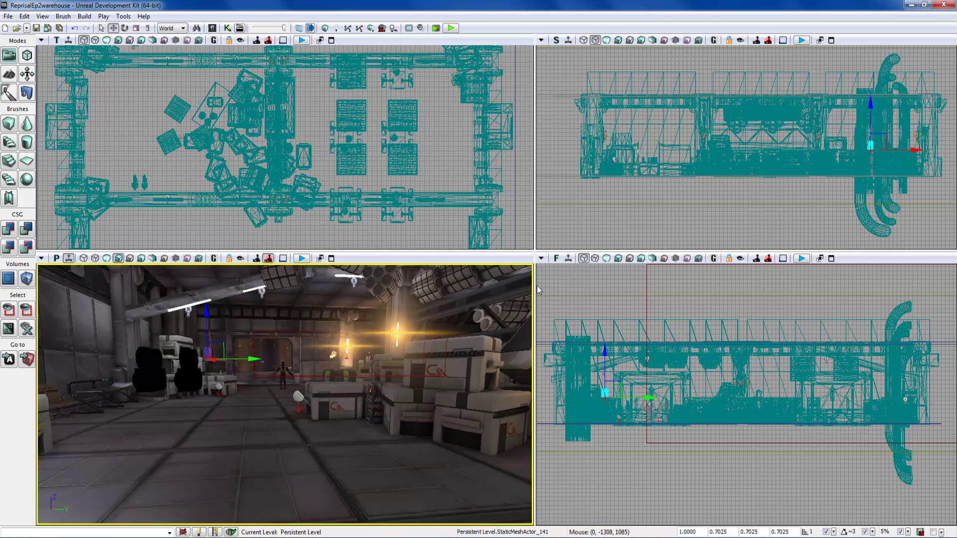
pyautogui.moveTo(534, 291); pyautogui.dragTo(560, 289)
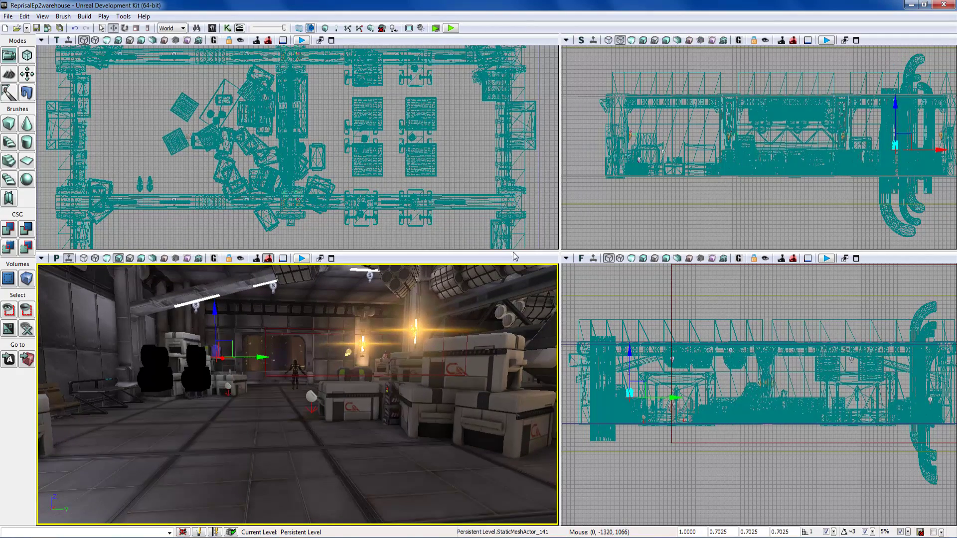
pyautogui.moveTo(297, 394); pyautogui.dragTo(295, 393, button='right')
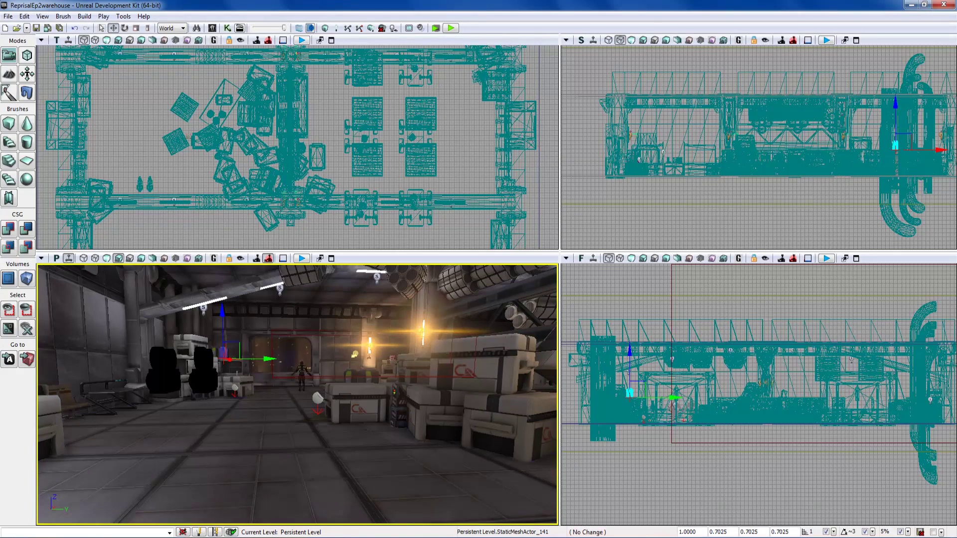
# Look around the warehouse interior in the perspective view, from the stacked crates to the far doorway
pyautogui.click(295, 394)
pyautogui.moveTo(295, 394); pyautogui.dragTo(295, 381)
pyautogui.click(295, 394)
pyautogui.moveTo(296, 393)
pyautogui.mouseDown(button='right')
pyautogui.moveTo(297, 406)
pyautogui.moveTo(295, 398)
pyautogui.mouseUp(button='right')
pyautogui.moveTo(296, 399); pyautogui.dragTo(295, 389)
pyautogui.moveTo(295, 394); pyautogui.dragTo(351, 380, button='right')
pyautogui.moveTo(309, 349); pyautogui.dragTo(259, 350)
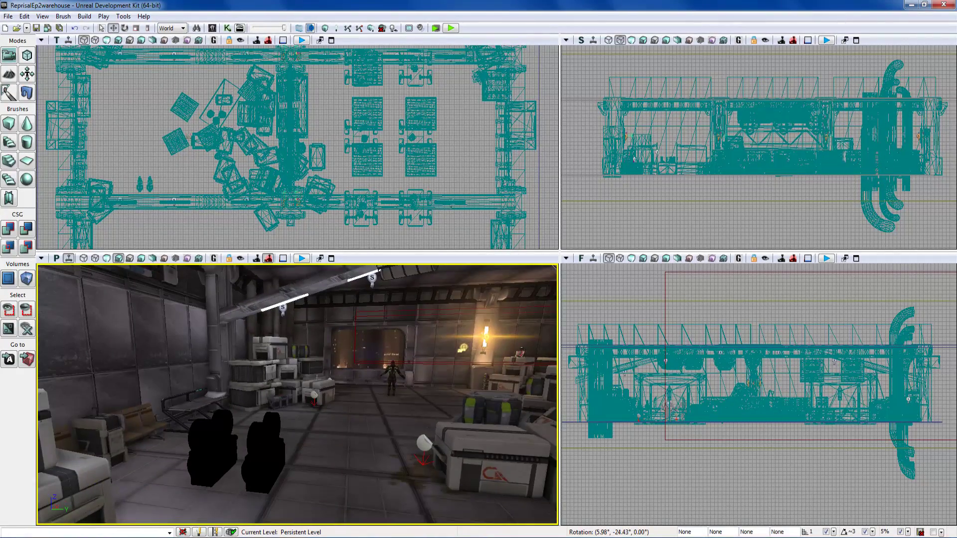
pyautogui.moveTo(298, 394); pyautogui.dragTo(323, 389, button='right')
pyautogui.moveTo(256, 353); pyautogui.dragTo(252, 373)
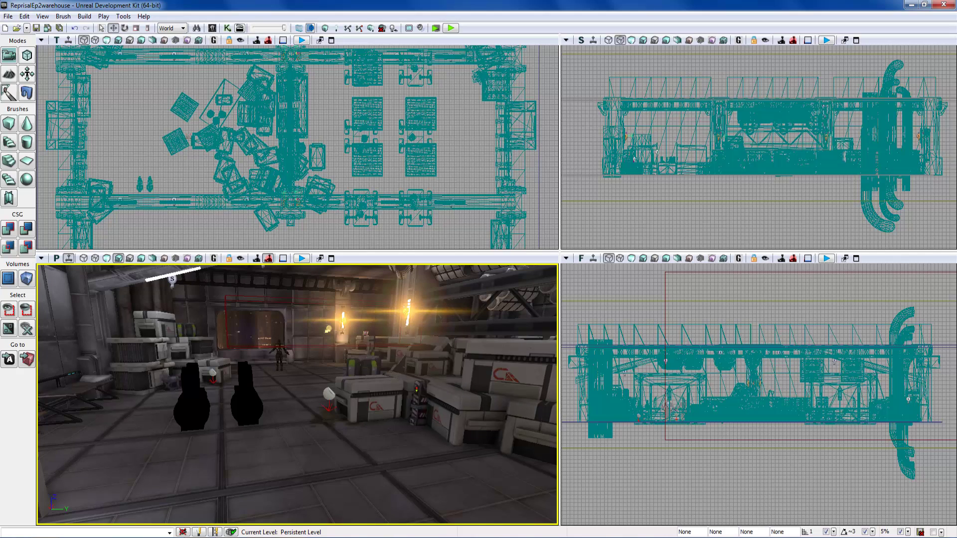
# Move the perspective camera around the room to examine the standing character, the benches and the cargo hanging from the ceiling
pyautogui.moveTo(297, 395); pyautogui.dragTo(317, 384, button='right')
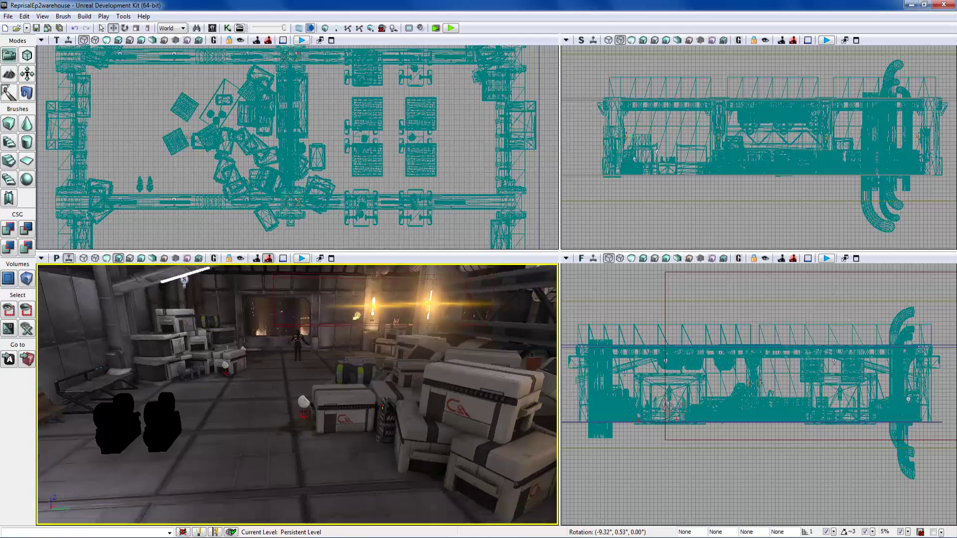
pyautogui.moveTo(297, 394); pyautogui.dragTo(302, 354, button='right')
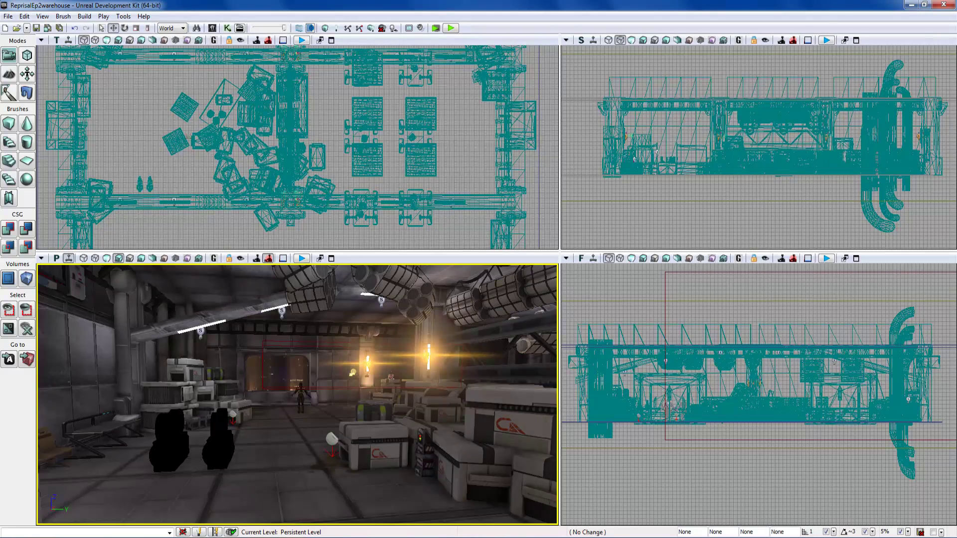
pyautogui.moveTo(297, 395); pyautogui.dragTo(272, 339)
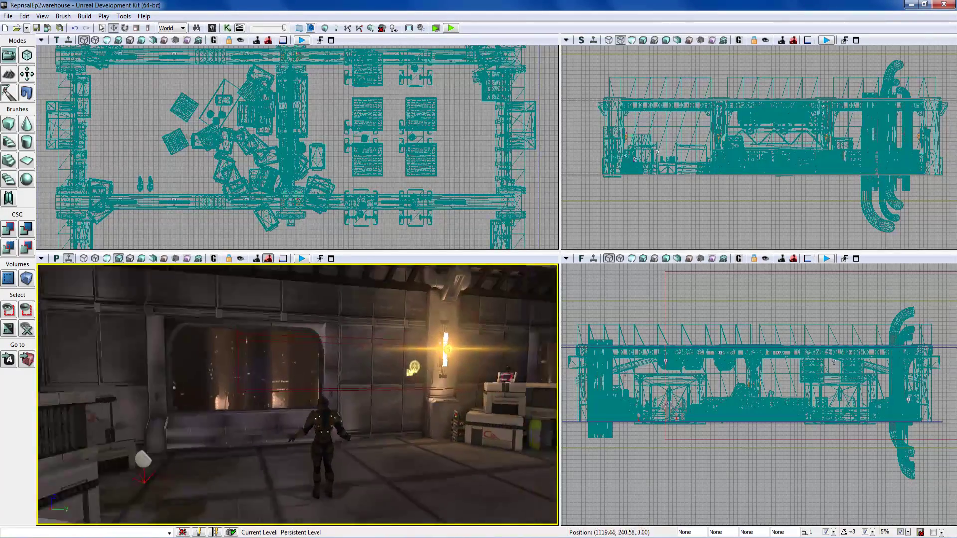
pyautogui.moveTo(297, 395); pyautogui.dragTo(331, 348)
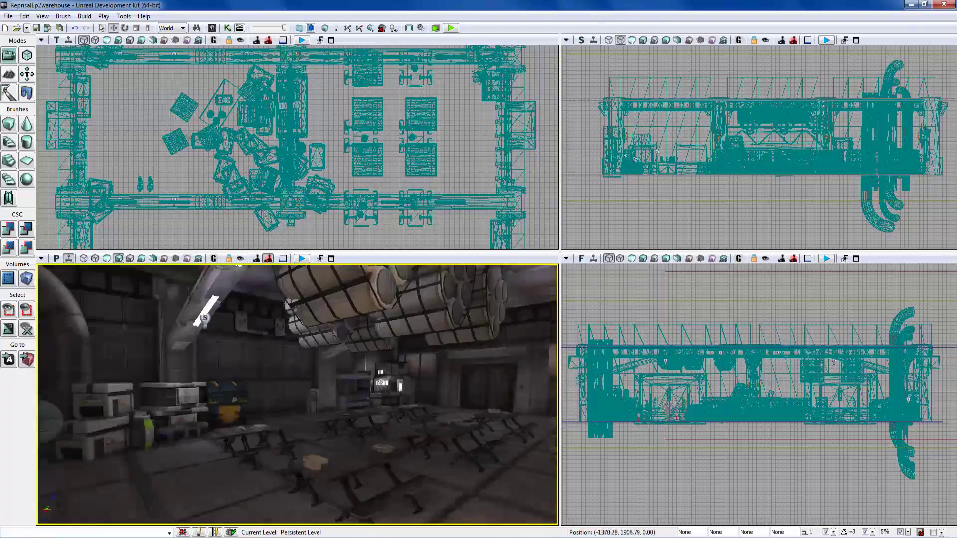
pyautogui.moveTo(298, 394); pyautogui.dragTo(379, 349)
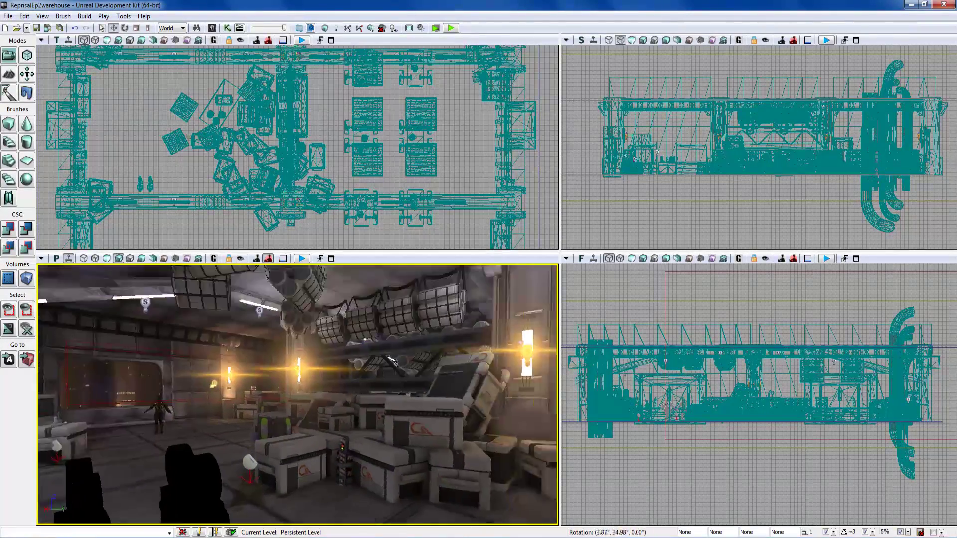
pyautogui.moveTo(297, 394); pyautogui.dragTo(242, 318, button='right')
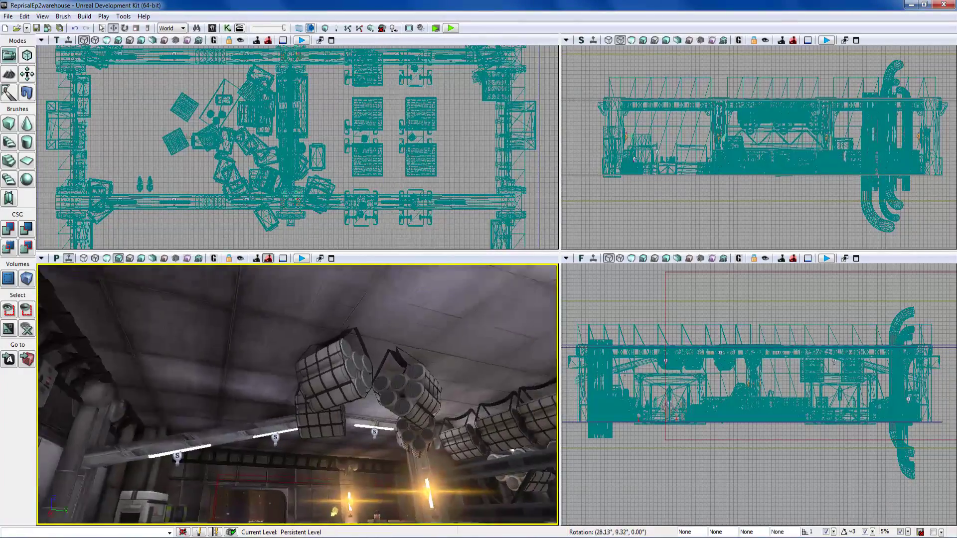
pyautogui.moveTo(269, 349); pyautogui.dragTo(319, 379, button='right')
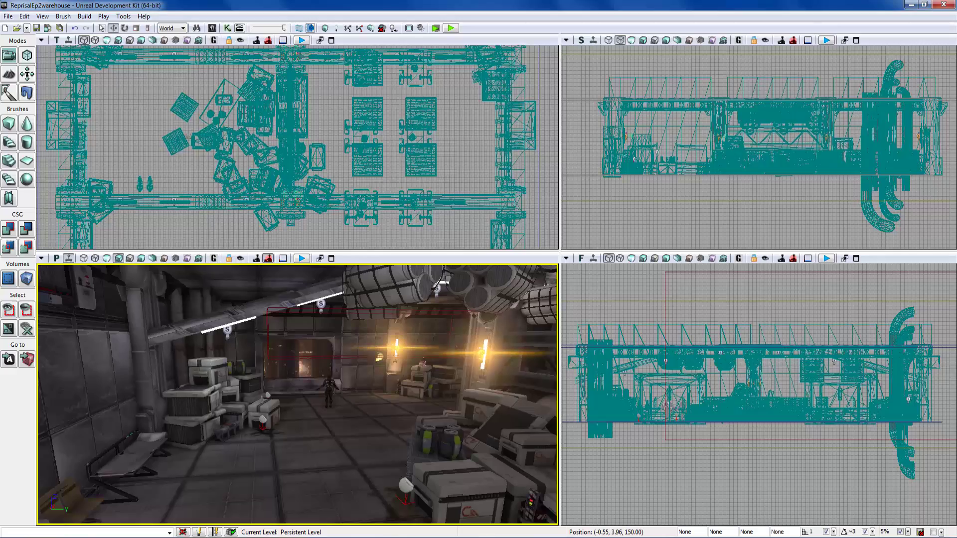
pyautogui.moveTo(297, 394); pyautogui.dragTo(367, 395, button='right')
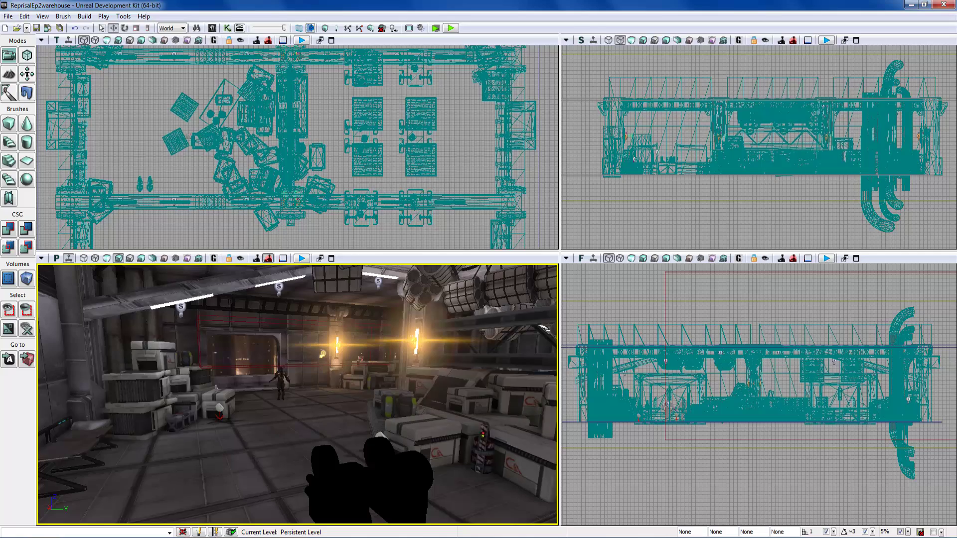
pyautogui.moveTo(298, 394); pyautogui.dragTo(391, 397, button='right')
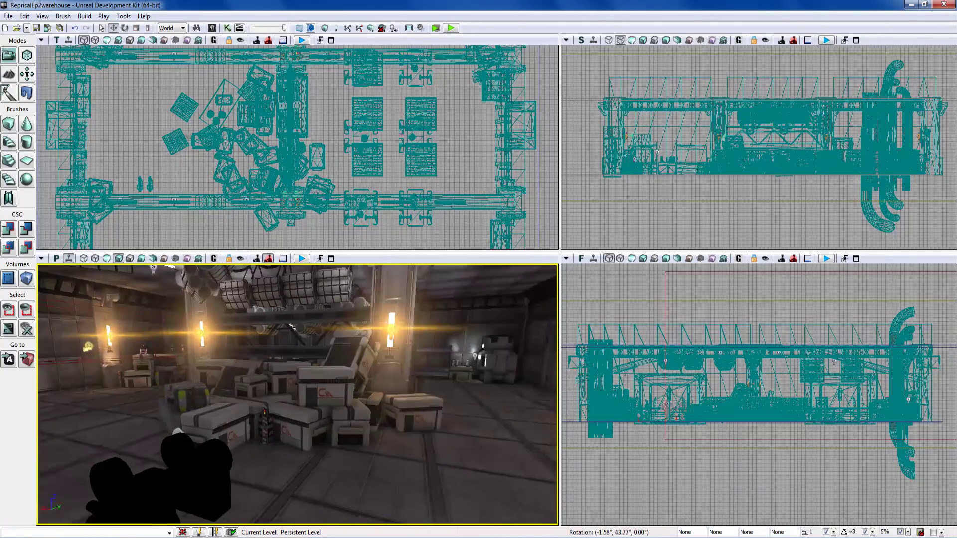
pyautogui.moveTo(298, 394); pyautogui.dragTo(297, 347)
pyautogui.moveTo(297, 395); pyautogui.dragTo(239, 392, button='right')
pyautogui.moveTo(297, 395); pyautogui.dragTo(160, 498)
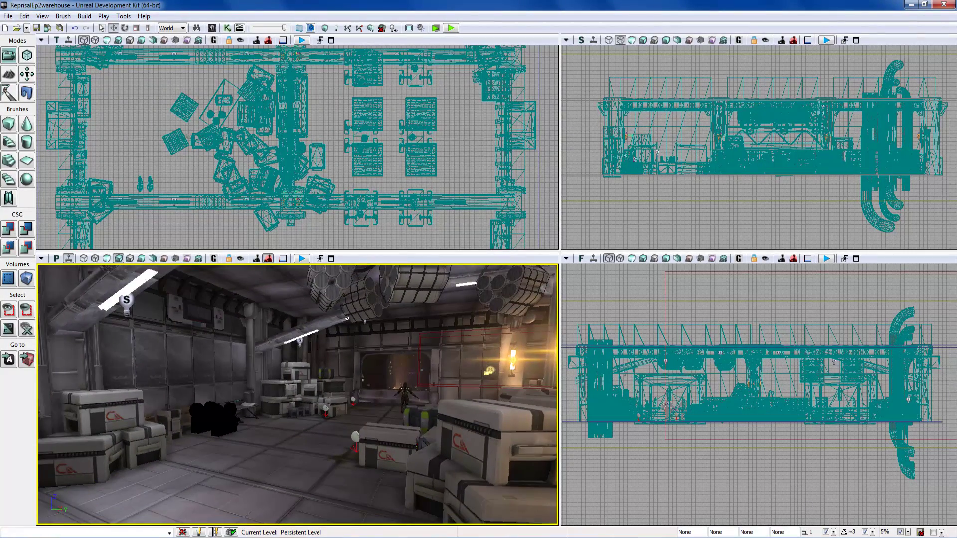
# Fly the perspective camera forward, backward and sideways through the warehouse and out to the city backdrop beyond the window
pyautogui.moveTo(252, 349); pyautogui.dragTo(471, 347, button='right')
pyautogui.press('s')
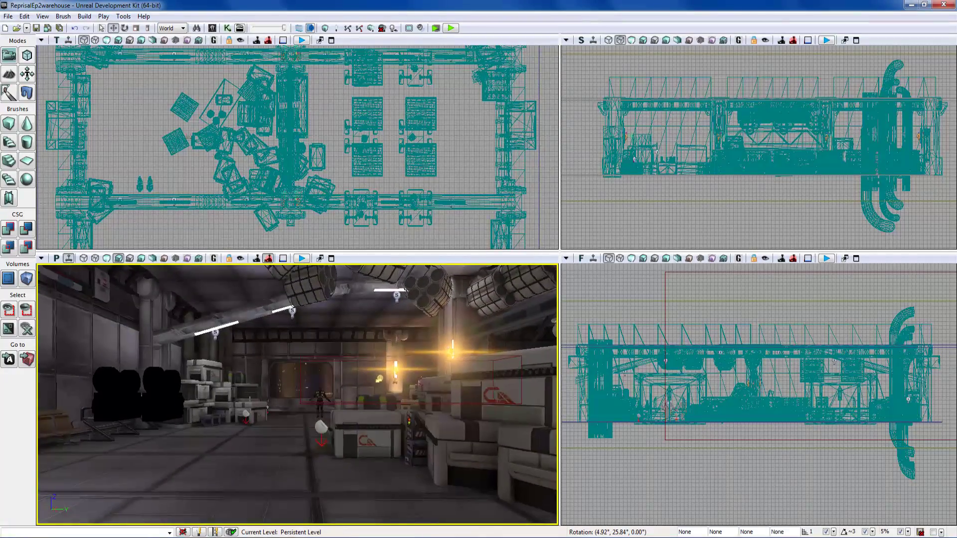
pyautogui.press('d')
pyautogui.press('a')
pyautogui.press('d')
pyautogui.press('a')
pyautogui.press('d')
pyautogui.press('a')
pyautogui.press('w')
pyautogui.moveTo(471, 347); pyautogui.dragTo(467, 348, button='right')
pyautogui.press('a')
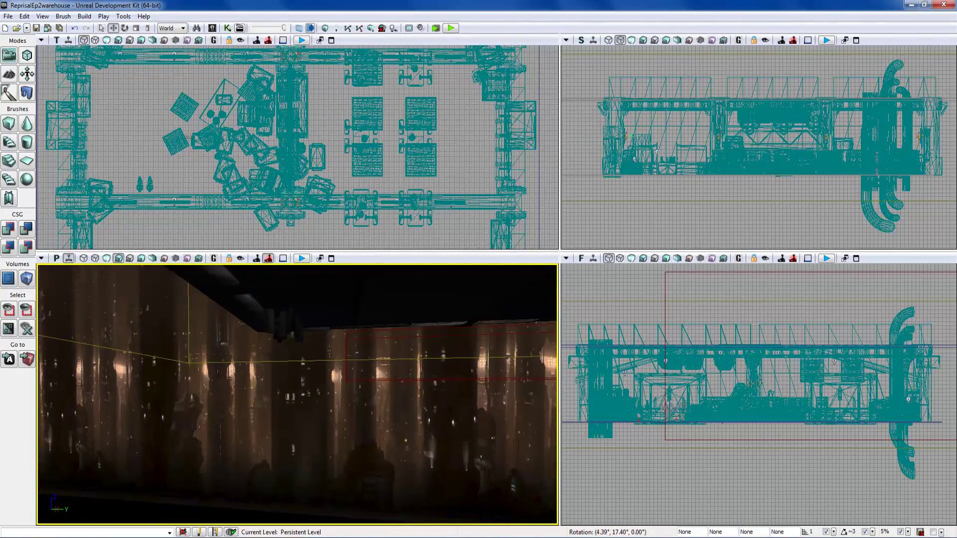
# Raise and lower the perspective camera while flying back inside and past the crates
pyautogui.press('e')
pyautogui.press('s')
pyautogui.moveTo(466, 347); pyautogui.dragTo(474, 353, button='right')
pyautogui.press('q')
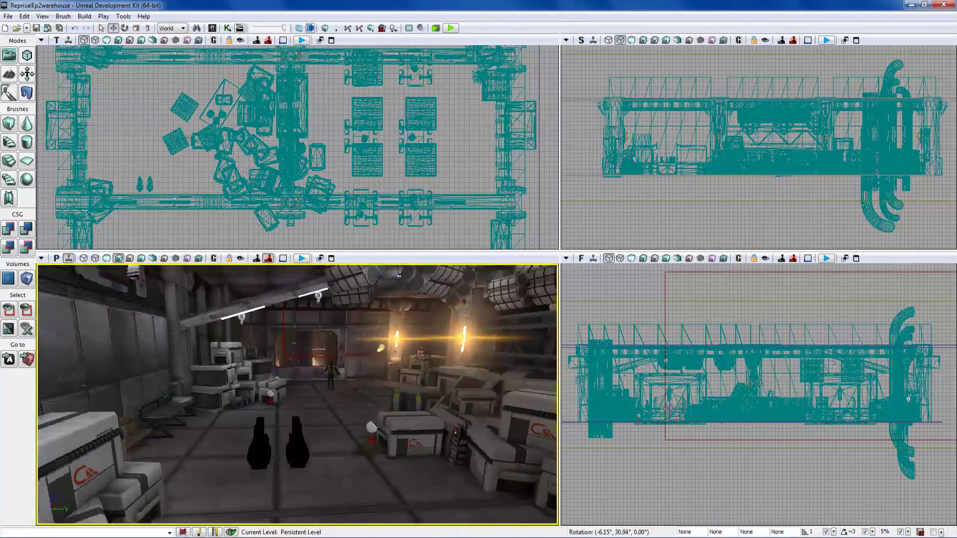
pyautogui.press('e')
pyautogui.press('w')
pyautogui.moveTo(473, 353); pyautogui.dragTo(482, 345, button='right')
pyautogui.press('w')
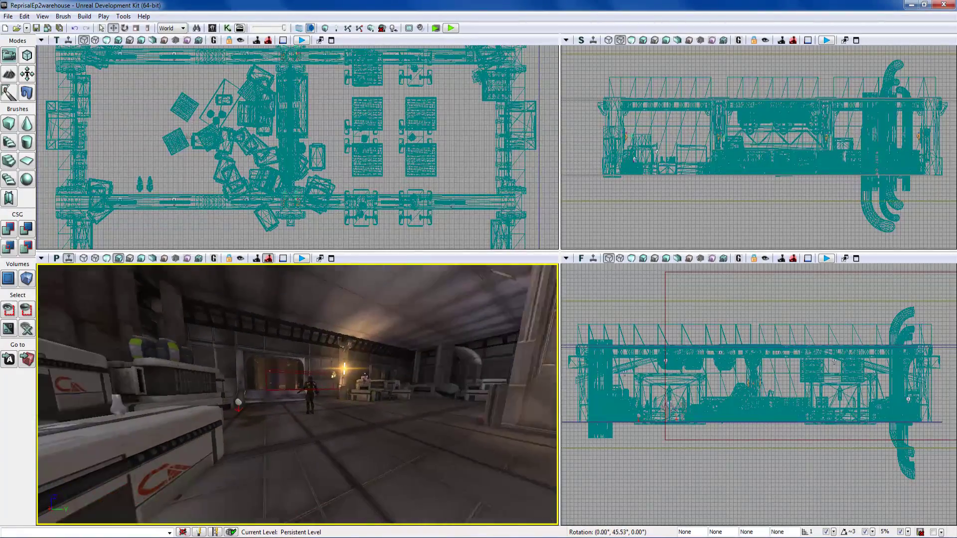
pyautogui.press('a')
pyautogui.moveTo(464, 351); pyautogui.dragTo(477, 350, button='right')
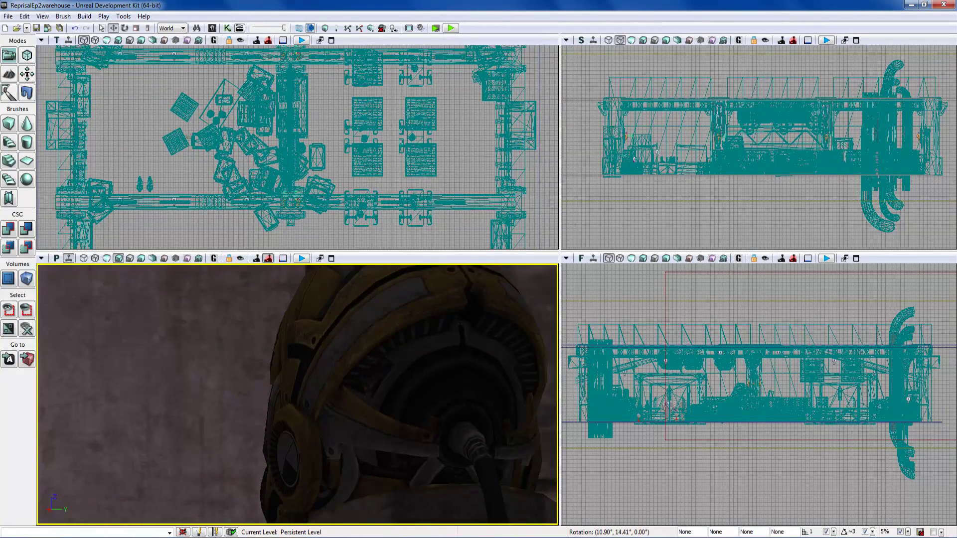
# Examine the blue armoured robot character up close and return to an overview of the crate stack
pyautogui.press('s')
pyautogui.moveTo(297, 393); pyautogui.dragTo(365, 403, button='right')
pyautogui.press('w')
pyautogui.press('s')
pyautogui.press('w')
pyautogui.press('s')
pyautogui.moveTo(421, 354); pyautogui.dragTo(423, 358)
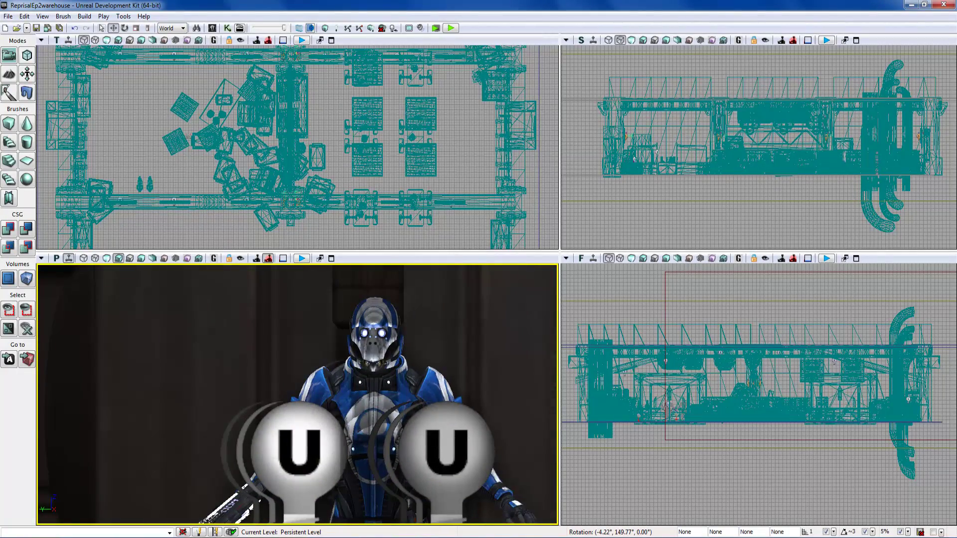
pyautogui.press('s')
pyautogui.moveTo(365, 402); pyautogui.dragTo(328, 406, button='right')
pyautogui.press('w')
pyautogui.press('w')
pyautogui.press('s')
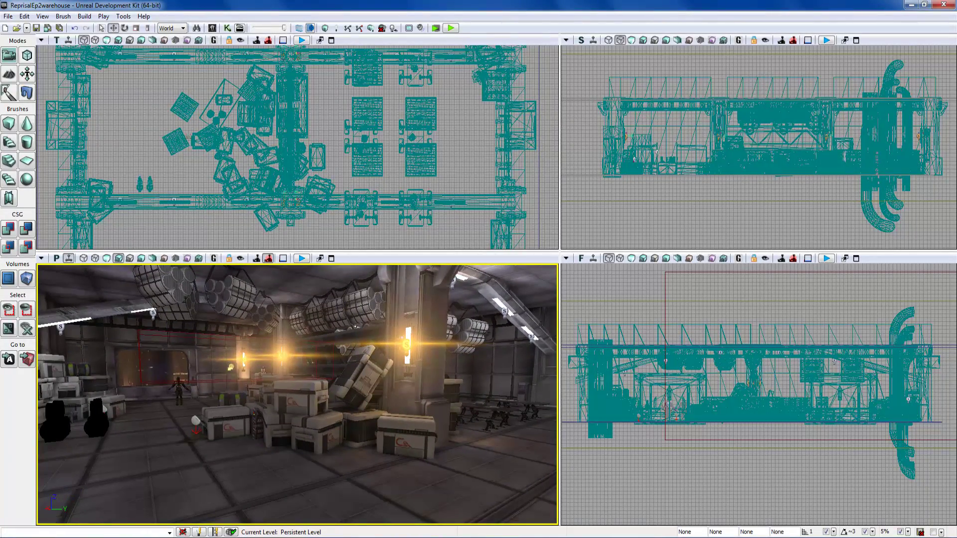
# Toggle Show FPS on and off again in the perspective viewport
pyautogui.click(42, 259)
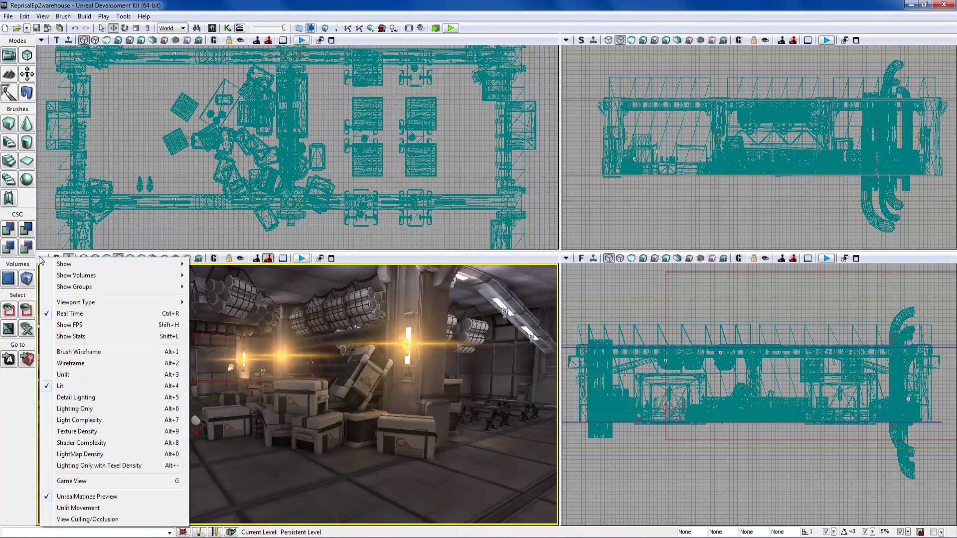
pyautogui.click(384, 256)
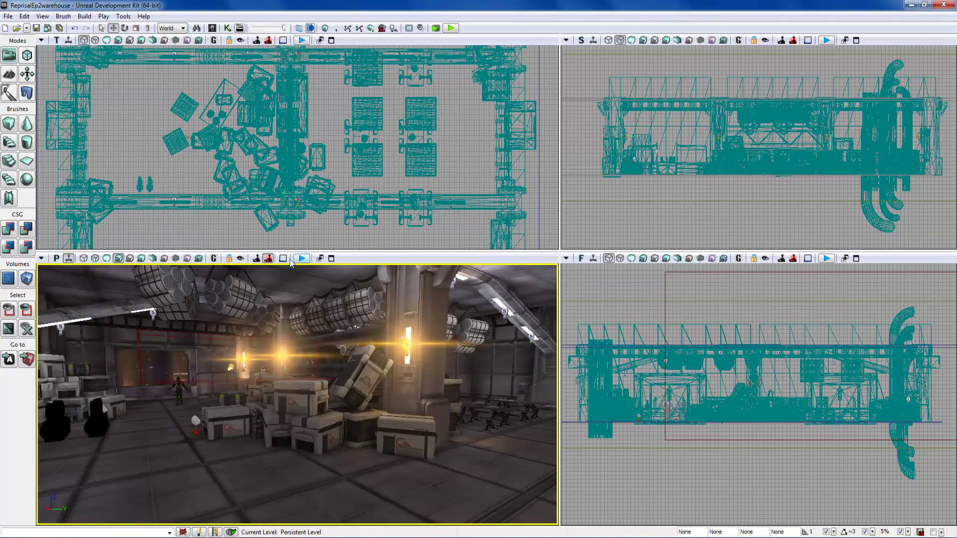
pyautogui.click(42, 258)
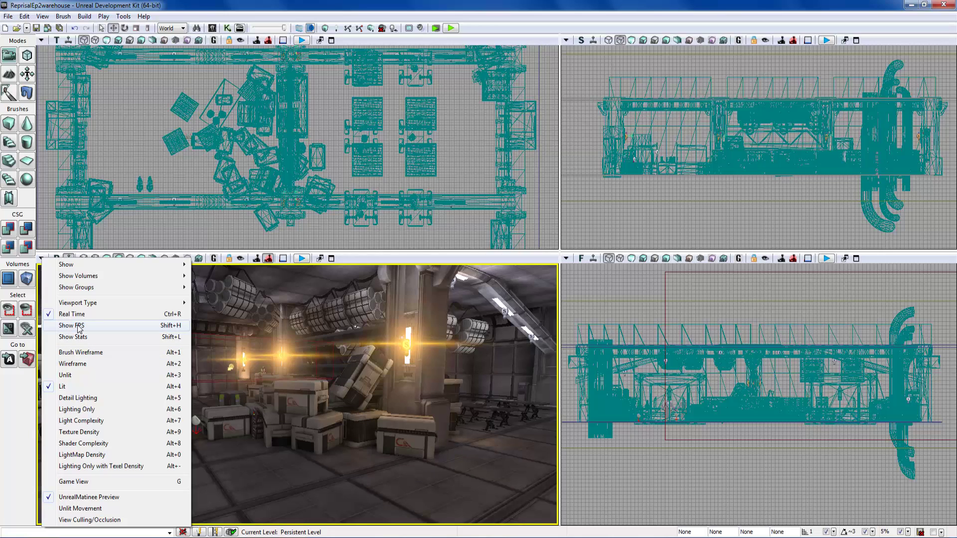
pyautogui.moveTo(357, 294); pyautogui.dragTo(389, 297, button='right')
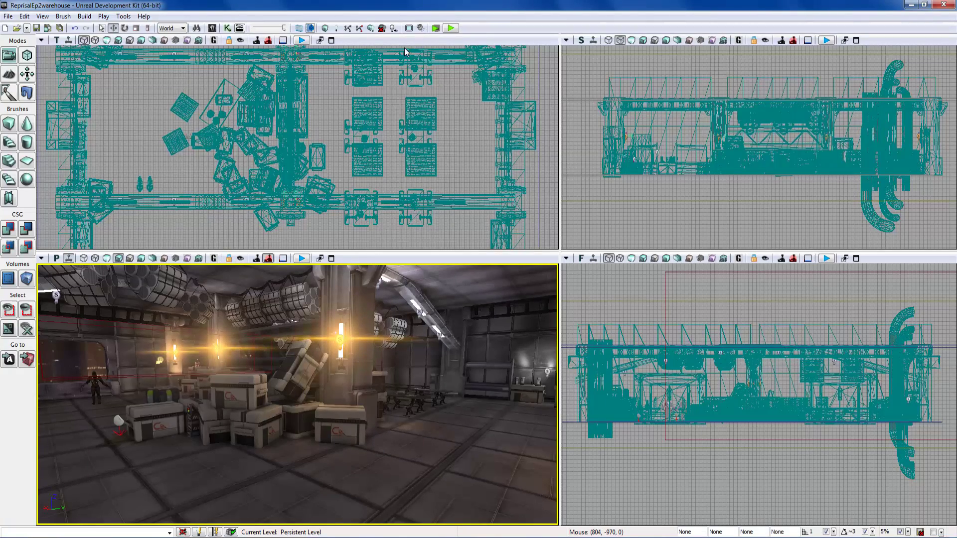
pyautogui.click(41, 258)
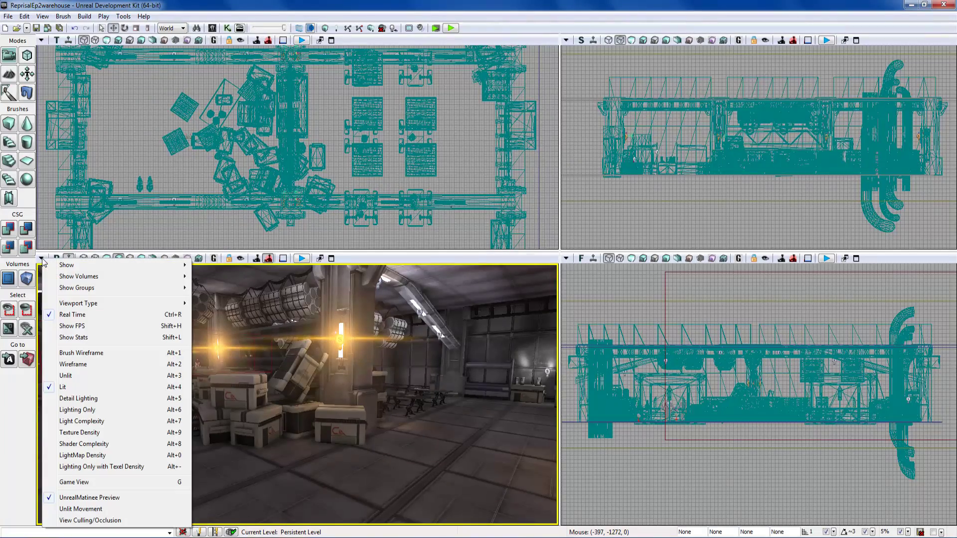
pyautogui.click(79, 327)
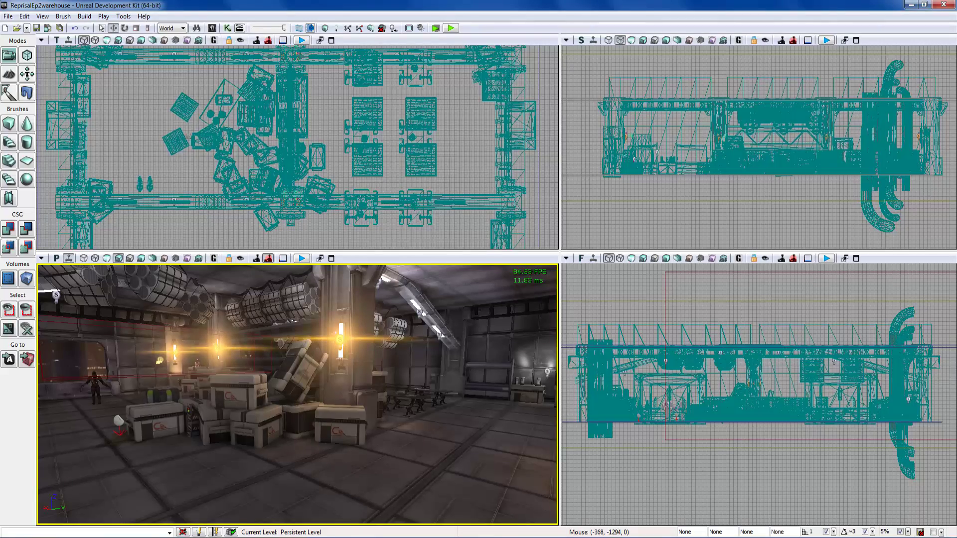
pyautogui.click(41, 258)
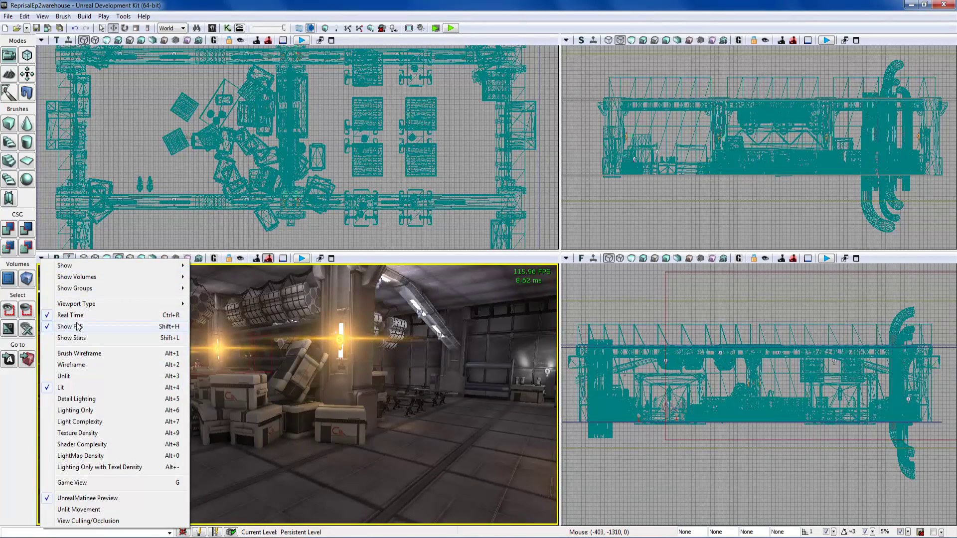
pyautogui.click(77, 326)
# Toggle Show Stats on and off again in the perspective viewport while flying the camera around the crates
pyautogui.click(43, 259)
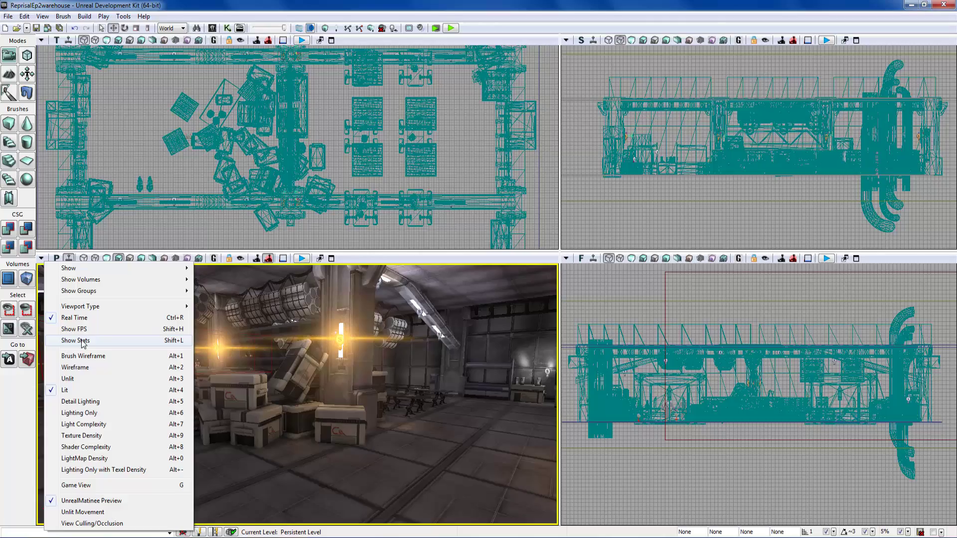
pyautogui.click(82, 342)
pyautogui.moveTo(219, 379); pyautogui.dragTo(163, 354, button='right')
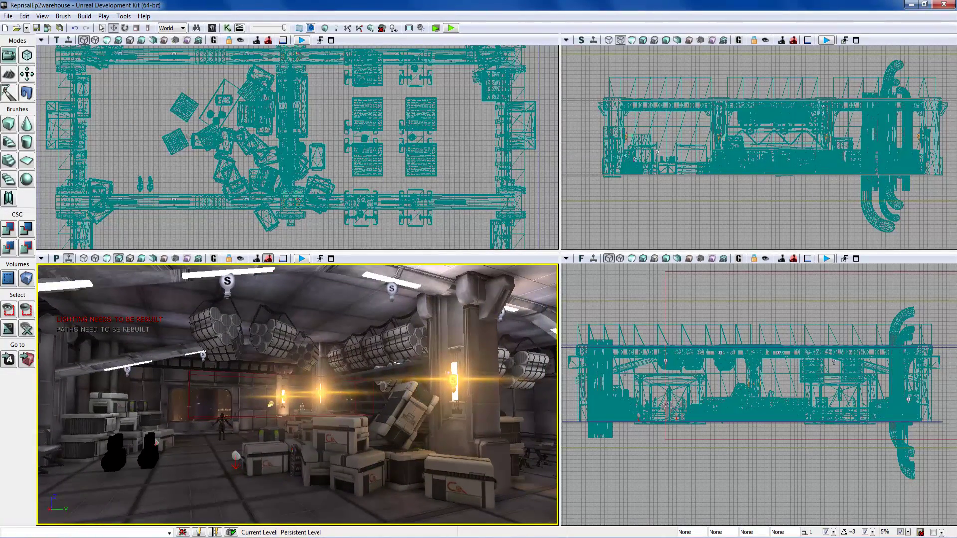
pyautogui.click(42, 258)
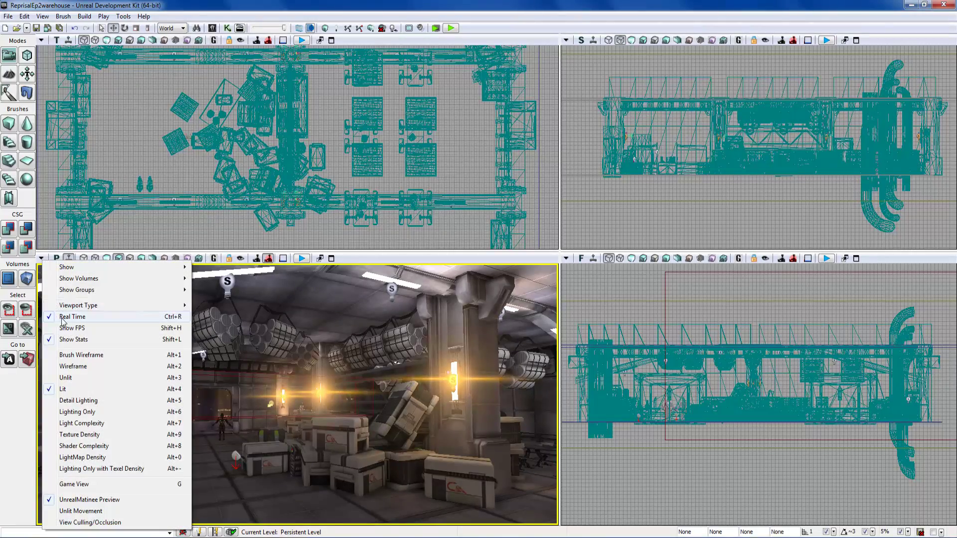
pyautogui.click(79, 339)
pyautogui.moveTo(130, 359); pyautogui.dragTo(131, 384, button='right')
pyautogui.moveTo(131, 384); pyautogui.dragTo(147, 306)
pyautogui.moveTo(80, 339); pyautogui.dragTo(80, 339)
# Hide the lens flares in the perspective viewport and fly the camera toward the pillar lamp
pyautogui.click(41, 259)
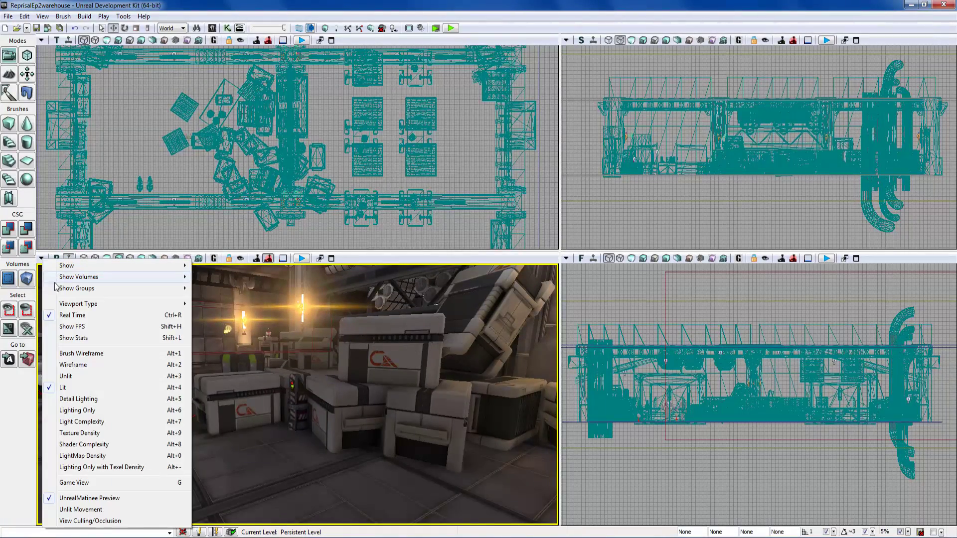
pyautogui.moveTo(57, 269)
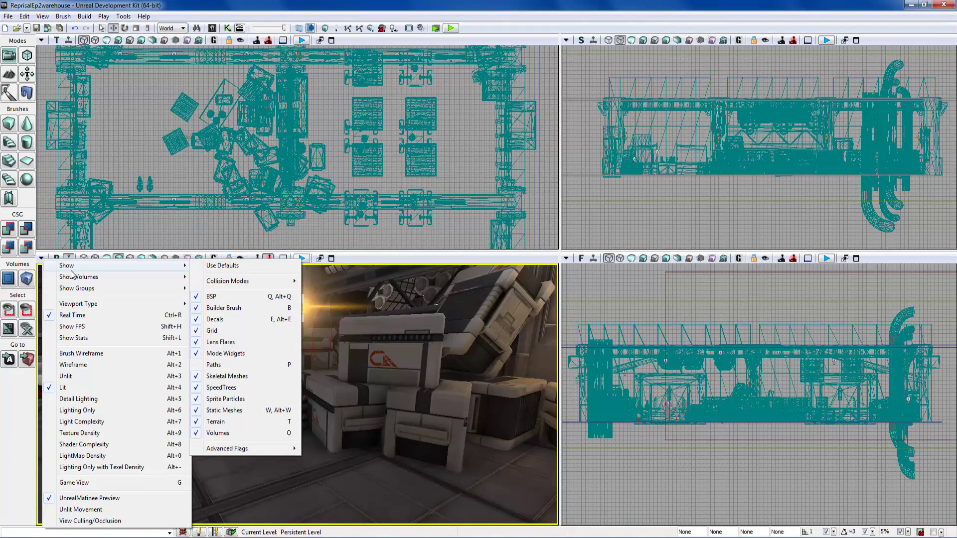
pyautogui.moveTo(365, 292); pyautogui.dragTo(318, 264, button='right')
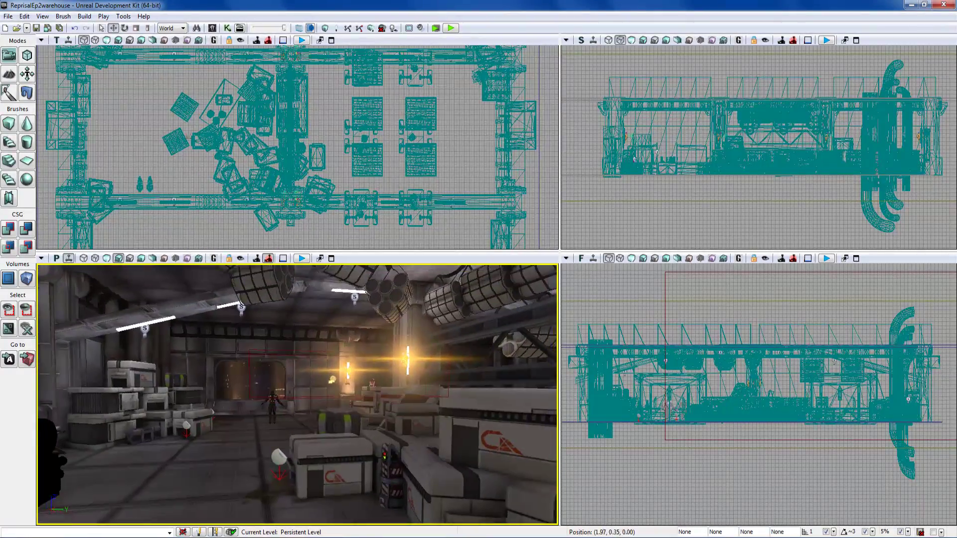
pyautogui.click(40, 258)
pyautogui.moveTo(46, 267)
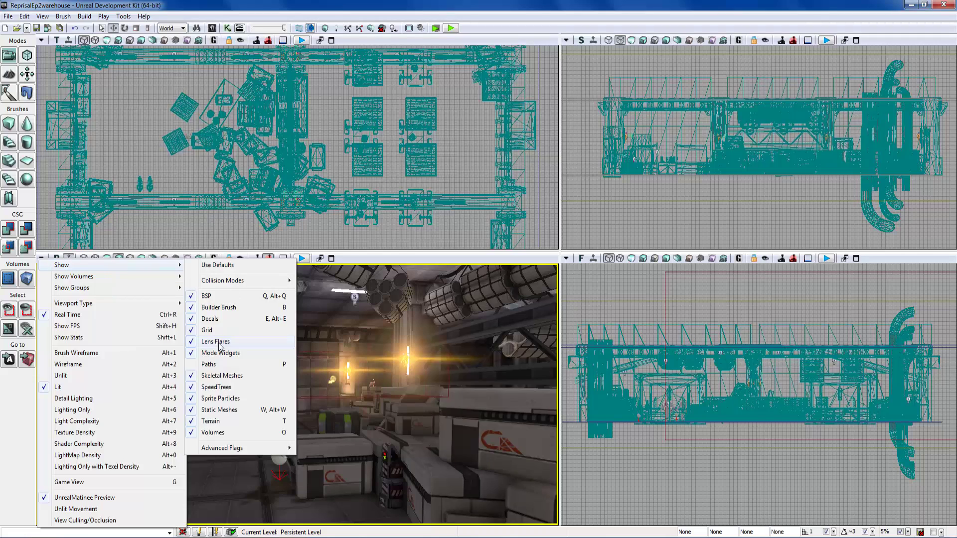
pyautogui.moveTo(119, 265)
pyautogui.click(214, 343)
pyautogui.moveTo(215, 344); pyautogui.dragTo(254, 279)
pyautogui.moveTo(254, 279)
pyautogui.mouseDown(button='right')
pyautogui.moveTo(284, 299)
pyautogui.moveTo(264, 269)
pyautogui.mouseUp(button='right')
# Select the lens flare source on the pillar lamp and return the camera to an overview of the crates
pyautogui.click(258, 374)
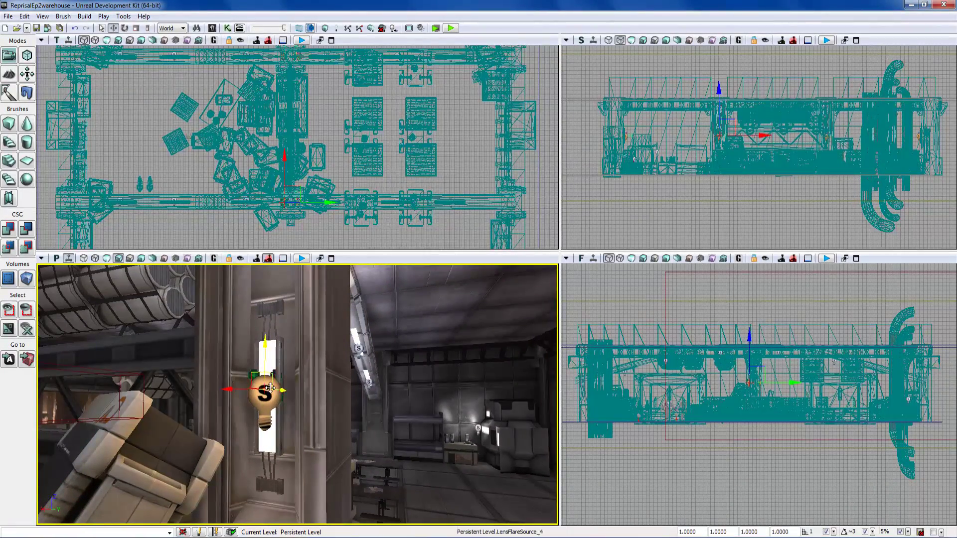
pyautogui.moveTo(247, 369); pyautogui.dragTo(132, 394)
pyautogui.moveTo(132, 369); pyautogui.dragTo(98, 272, button='right')
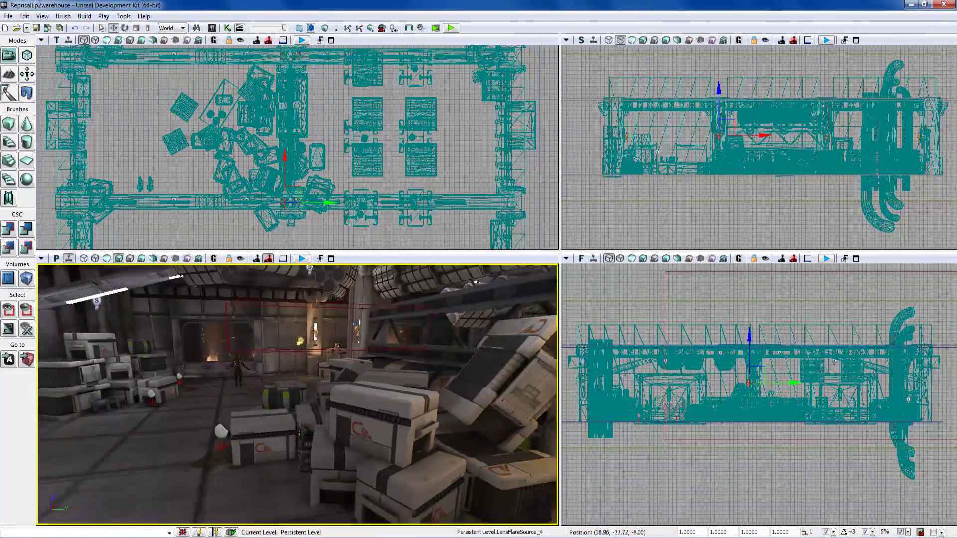
# Show the lens flares again in the perspective viewport and select the warehouse floor
pyautogui.click(43, 259)
pyautogui.moveTo(89, 269)
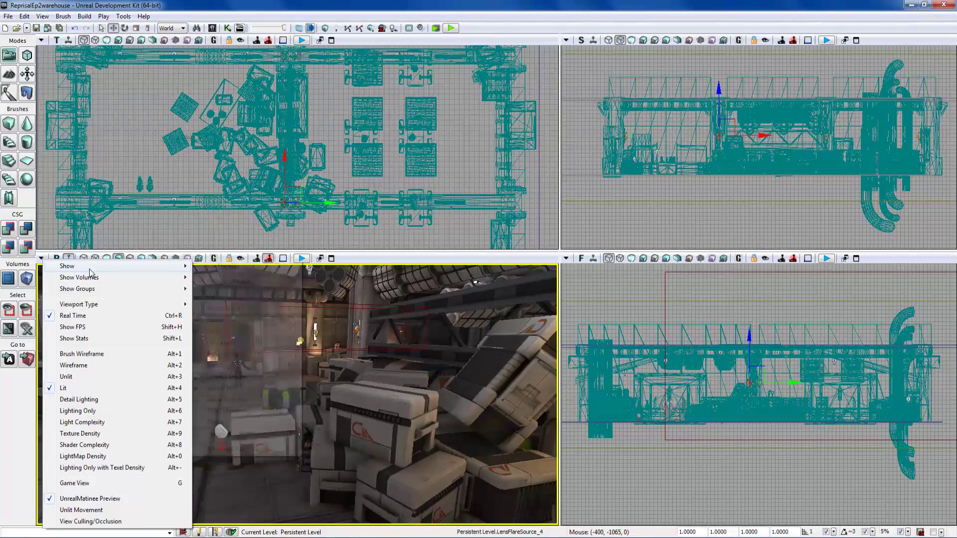
pyautogui.click(233, 347)
pyautogui.moveTo(233, 347); pyautogui.dragTo(279, 344, button='right')
pyautogui.click(150, 438)
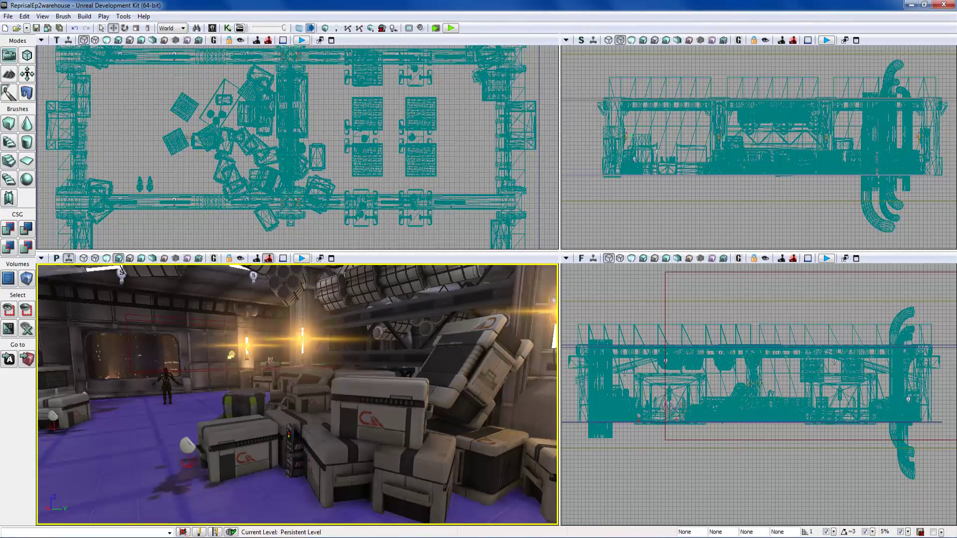
# Cycle the perspective viewport through the orthographic viewport types and return it to Perspective
pyautogui.click(43, 258)
pyautogui.moveTo(86, 305)
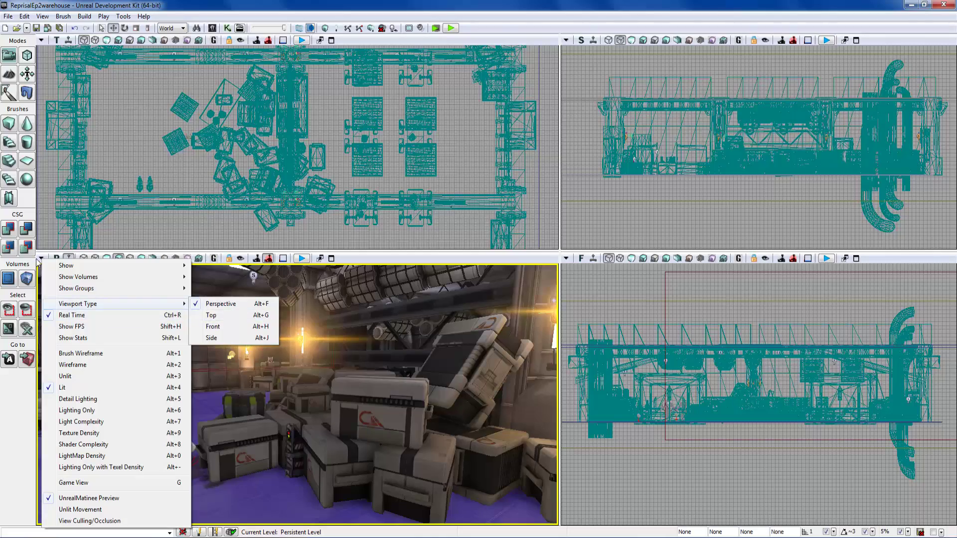
pyautogui.click(56, 258)
pyautogui.click(58, 262)
pyautogui.click(59, 263)
pyautogui.click(58, 259)
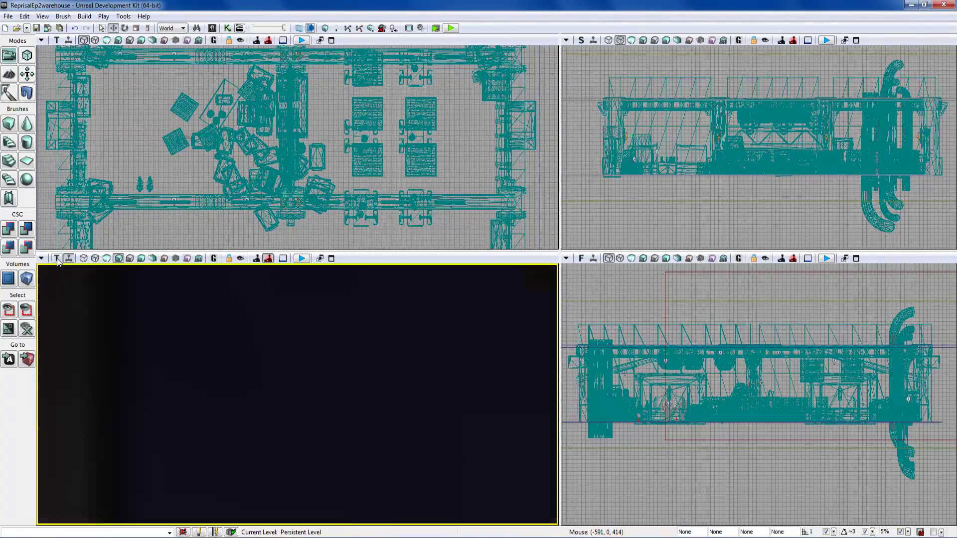
pyautogui.click(58, 259)
pyautogui.click(58, 260)
pyautogui.click(58, 260)
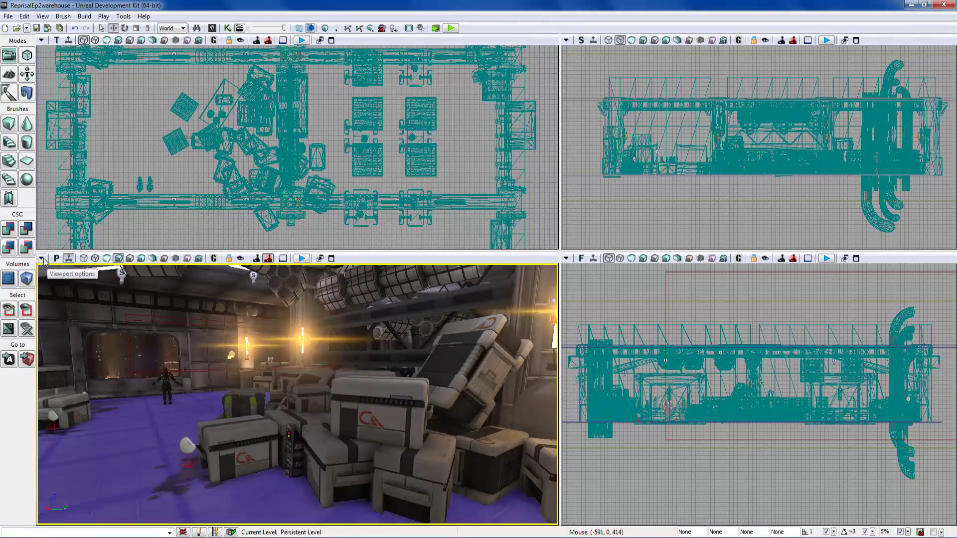
# Examine the group, volume and view mode options available for the perspective viewport
pyautogui.click(40, 258)
pyautogui.moveTo(83, 292)
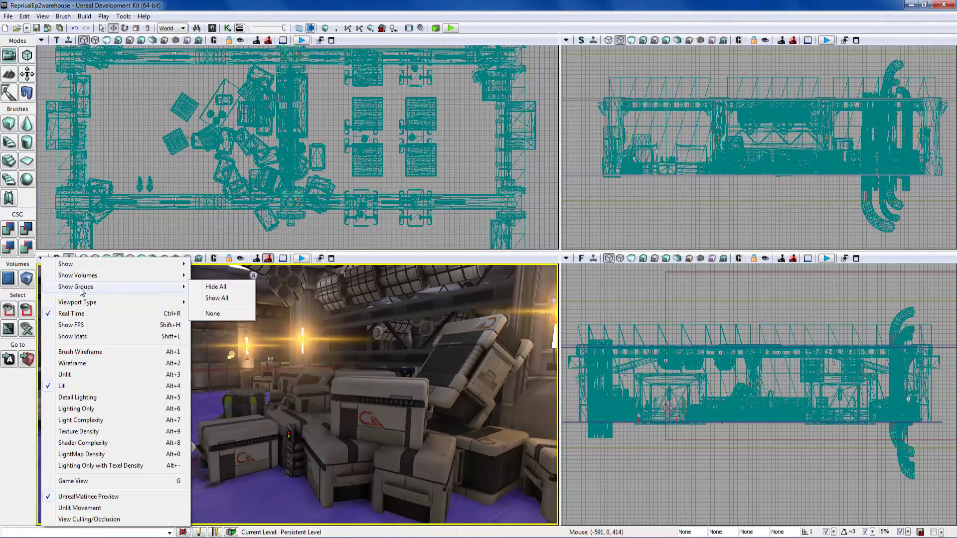
pyautogui.moveTo(142, 273)
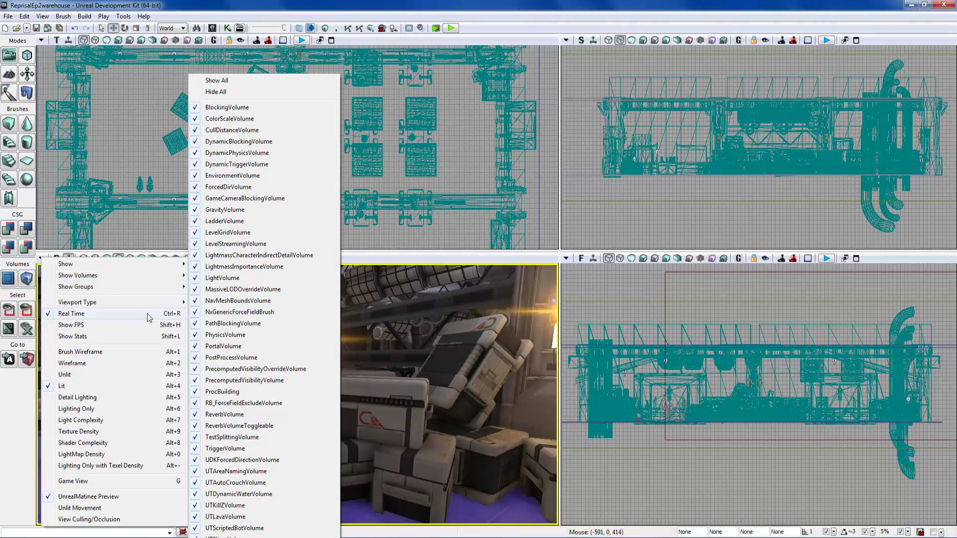
pyautogui.moveTo(164, 288)
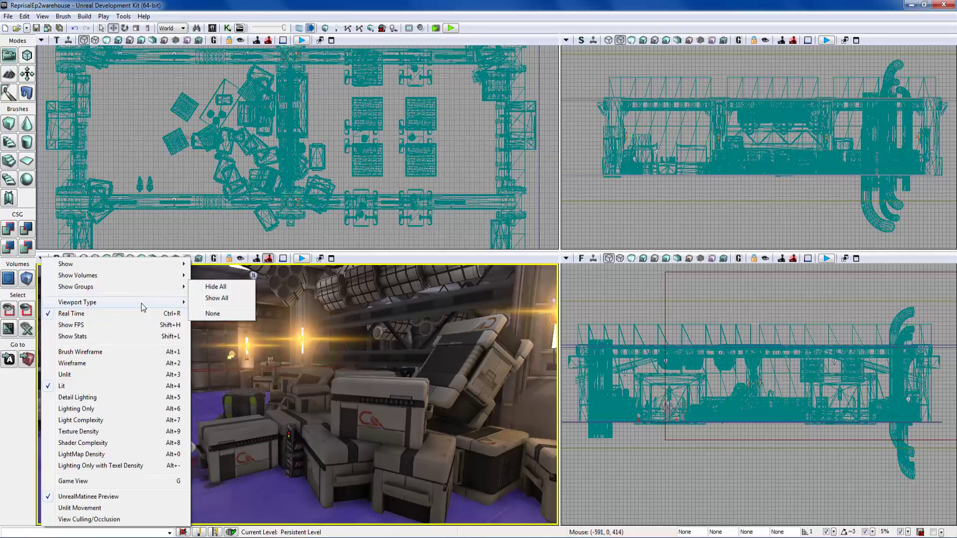
pyautogui.moveTo(141, 303)
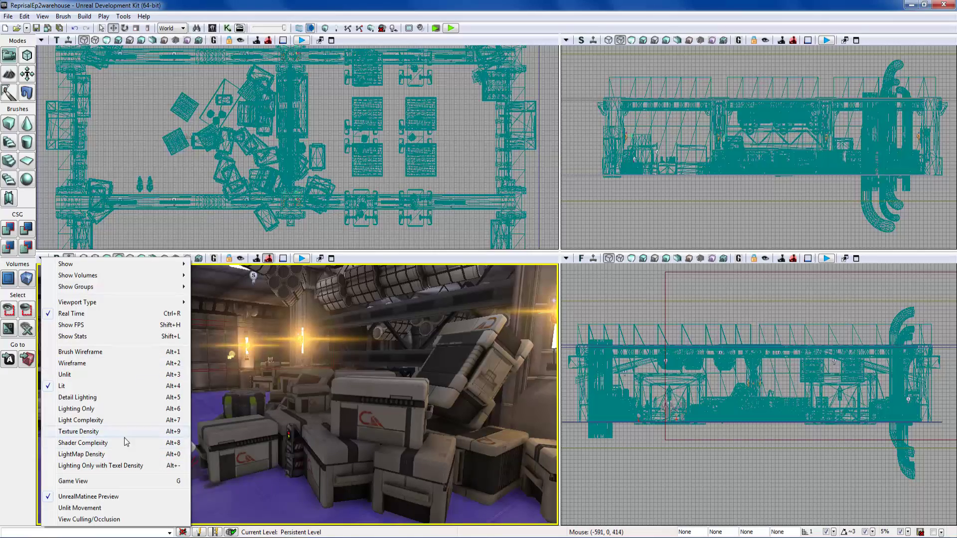
pyautogui.moveTo(239, 495); pyautogui.dragTo(211, 506, button='right')
pyautogui.moveTo(210, 506); pyautogui.dragTo(210, 519)
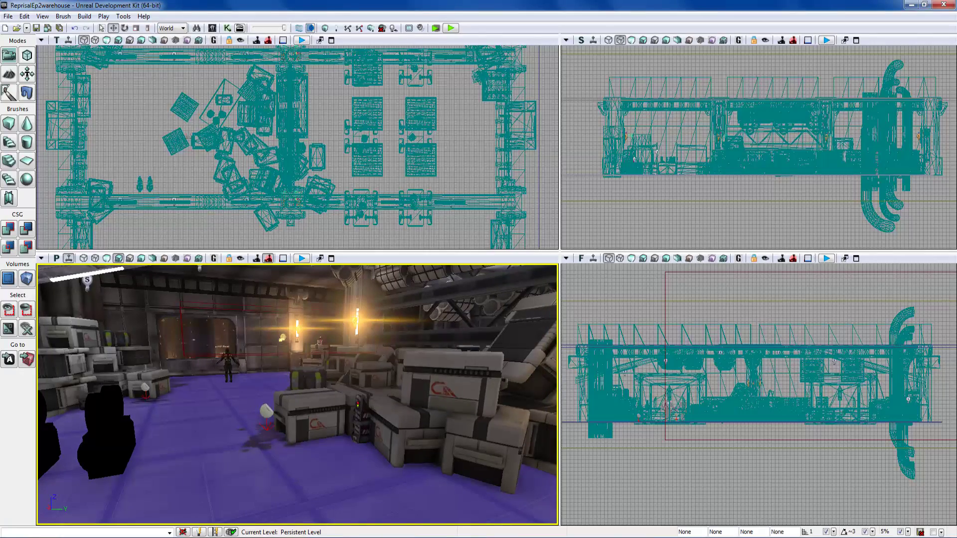
# Turn on Unlit Movement for the perspective viewport and fly the camera around the crate stack
pyautogui.click(42, 259)
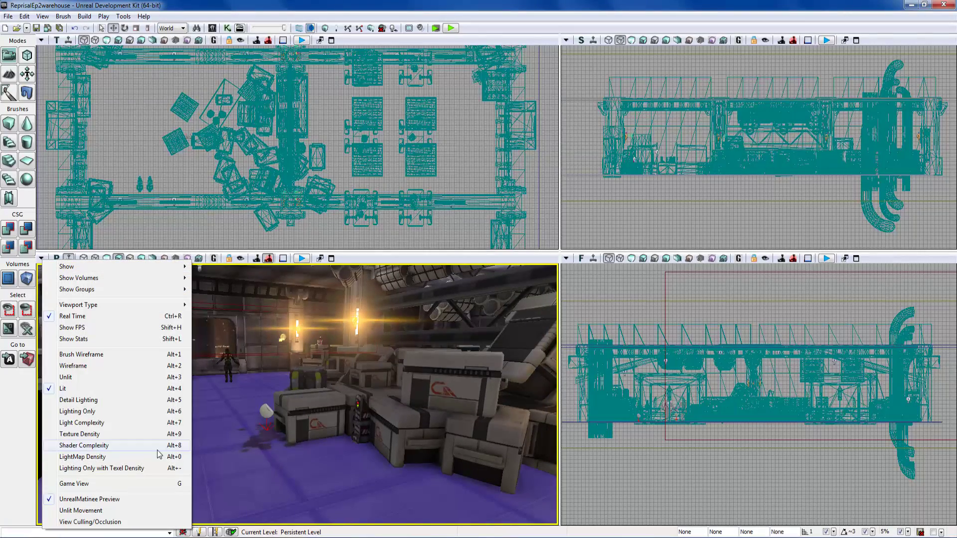
pyautogui.click(122, 514)
pyautogui.moveTo(149, 493); pyautogui.dragTo(134, 495, button='right')
pyautogui.moveTo(135, 494); pyautogui.dragTo(133, 451)
pyautogui.moveTo(133, 451); pyautogui.dragTo(149, 439, button='right')
pyautogui.moveTo(149, 438); pyautogui.dragTo(149, 429)
pyautogui.moveTo(107, 476); pyautogui.dragTo(138, 504)
pyautogui.moveTo(95, 457); pyautogui.dragTo(87, 448)
pyautogui.moveTo(87, 447); pyautogui.dragTo(87, 444, button='right')
pyautogui.moveTo(87, 443); pyautogui.dragTo(119, 422)
pyautogui.moveTo(120, 422); pyautogui.dragTo(143, 420, button='right')
pyautogui.moveTo(57, 410); pyautogui.dragTo(49, 400)
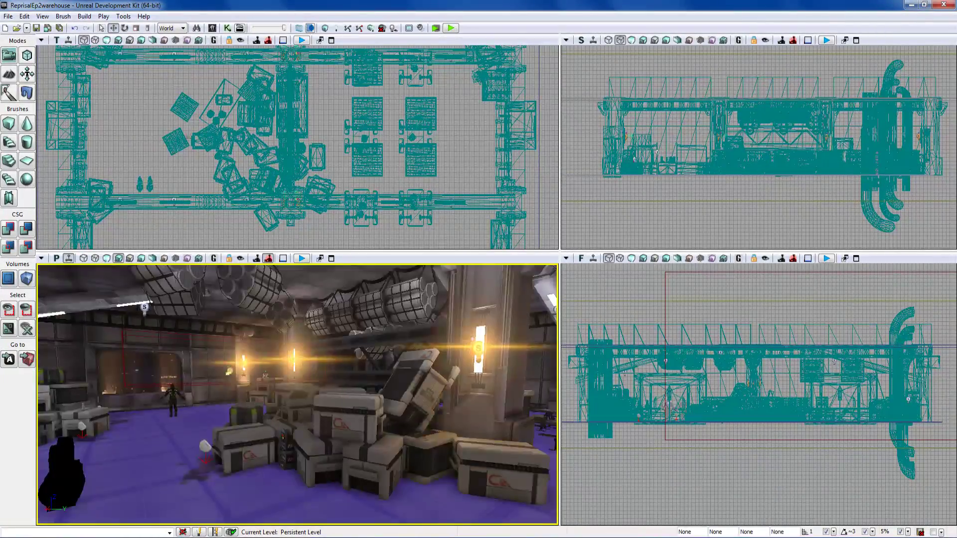
# Deselect the warehouse floor and look over the crate stack with the perspective camera
pyautogui.press('Escape')
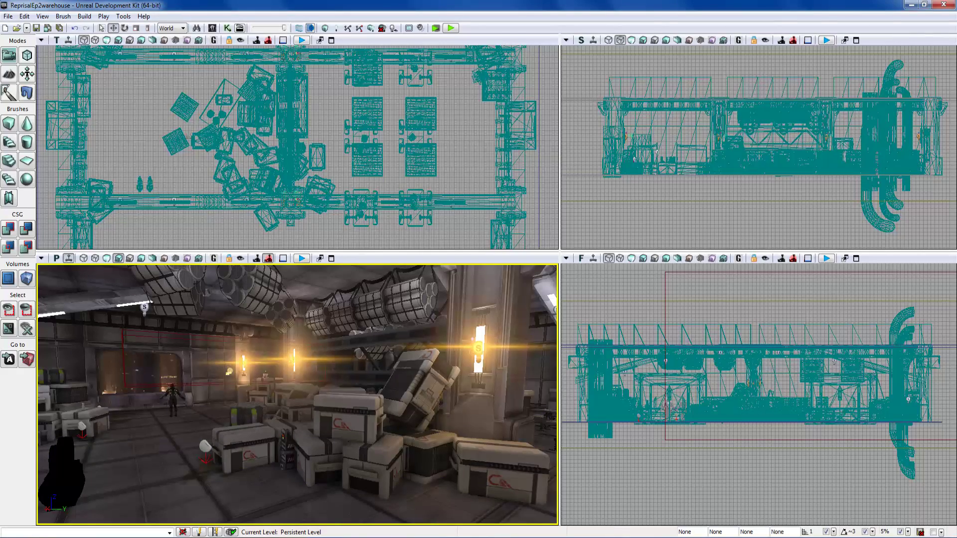
pyautogui.moveTo(299, 394)
pyautogui.mouseDown()
pyautogui.moveTo(283, 409)
pyautogui.moveTo(298, 414)
pyautogui.moveTo(293, 406)
pyautogui.mouseUp()
pyautogui.moveTo(293, 406); pyautogui.dragTo(317, 406, button='right')
pyautogui.moveTo(299, 399)
pyautogui.mouseDown()
pyautogui.moveTo(321, 383)
pyautogui.moveTo(295, 406)
pyautogui.moveTo(214, 411)
pyautogui.moveTo(295, 402)
pyautogui.mouseUp()
pyautogui.moveTo(297, 399); pyautogui.dragTo(299, 391, button='right')
pyautogui.moveTo(37, 376); pyautogui.dragTo(38, 374)
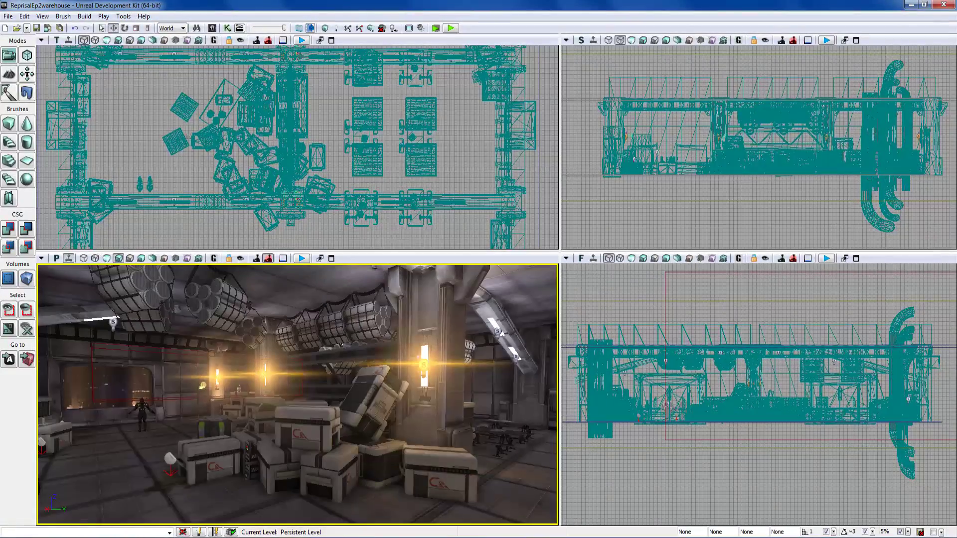
# Display the perspective view unlit and fly the camera around the crates toward the two standing characters
pyautogui.click(42, 259)
pyautogui.click(65, 380)
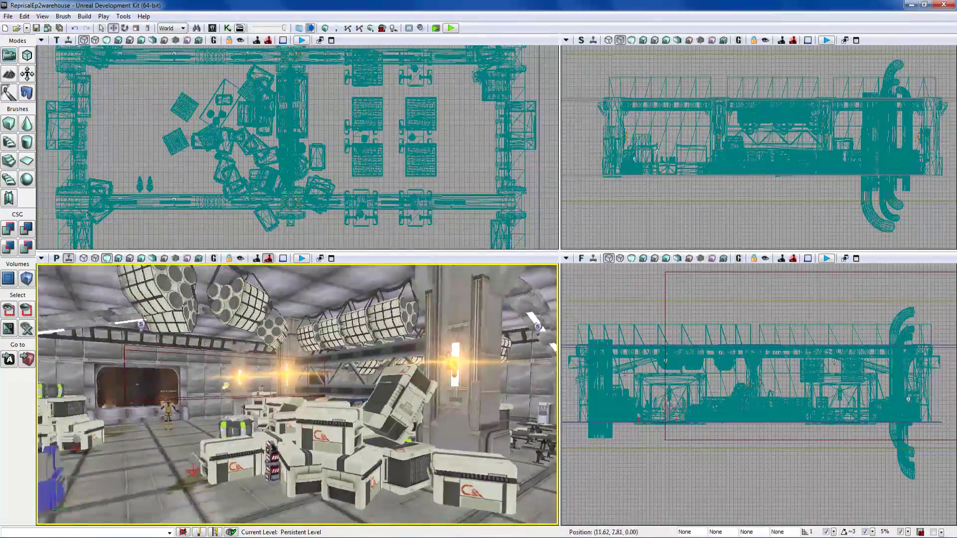
pyautogui.moveTo(298, 394); pyautogui.dragTo(399, 364)
pyautogui.moveTo(297, 393); pyautogui.dragTo(239, 404, button='right')
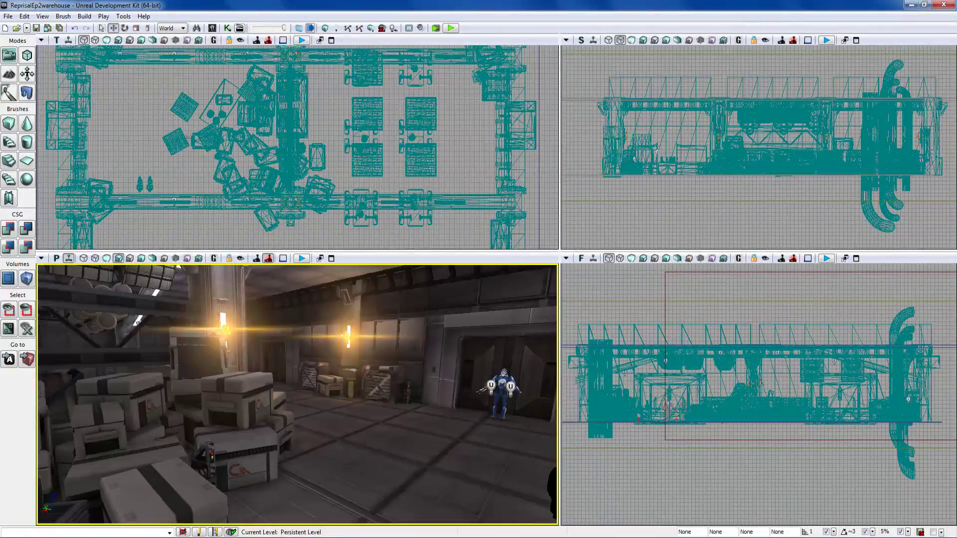
pyautogui.moveTo(297, 393); pyautogui.dragTo(227, 387, button='right')
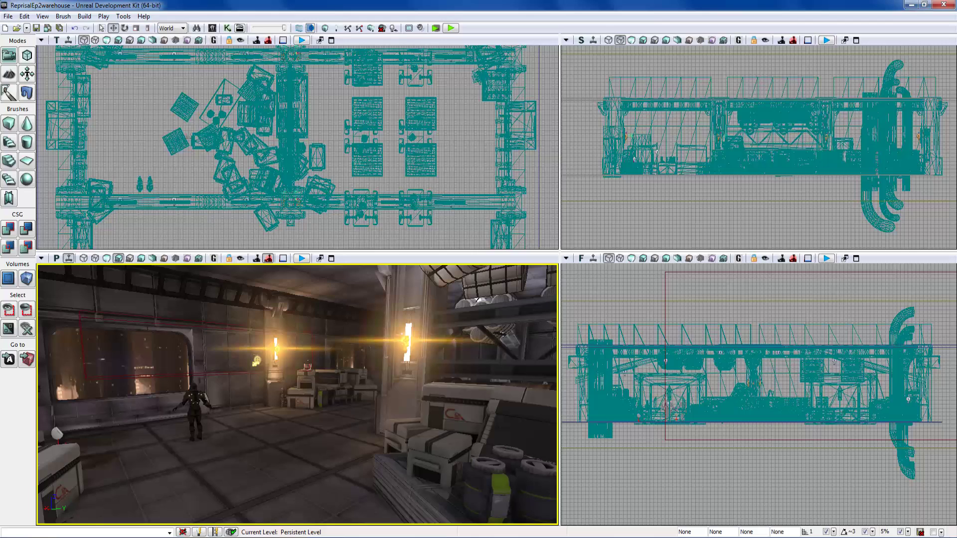
# Toggle View Culling/Occlusion for the perspective viewport
pyautogui.click(41, 258)
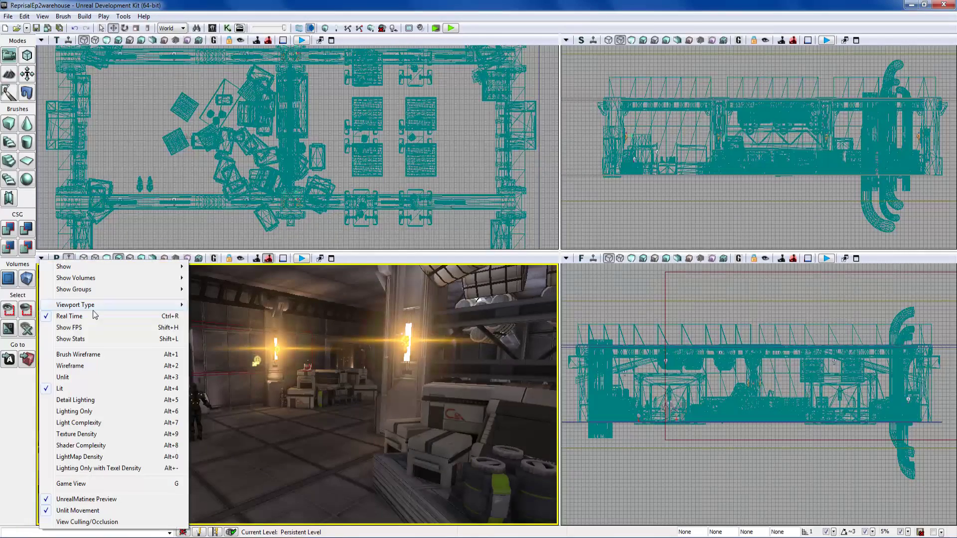
pyautogui.click(74, 521)
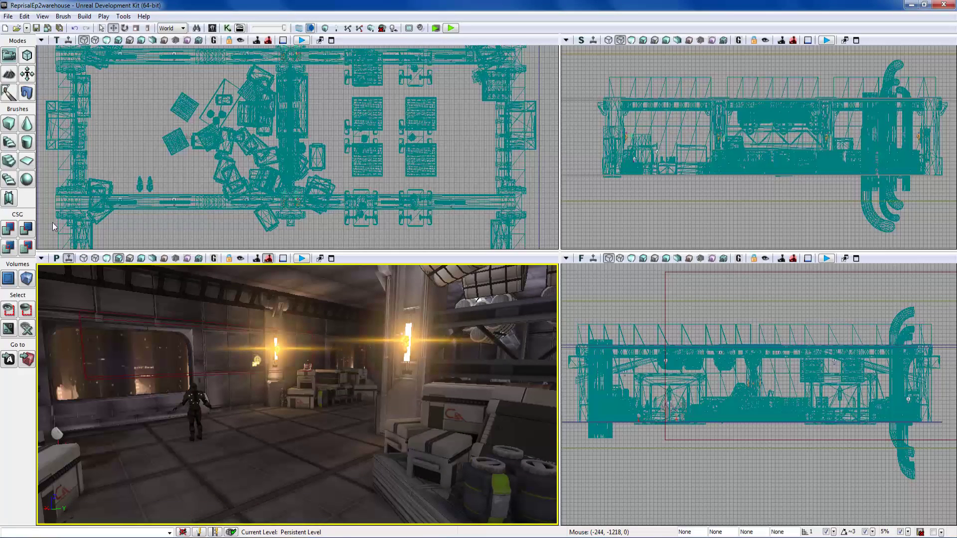
# Fly the camera around the crates in the lit perspective viewport and compare the view with Real Time off and on
pyautogui.moveTo(74, 268); pyautogui.dragTo(57, 354)
pyautogui.moveTo(297, 394); pyautogui.dragTo(321, 390, button='right')
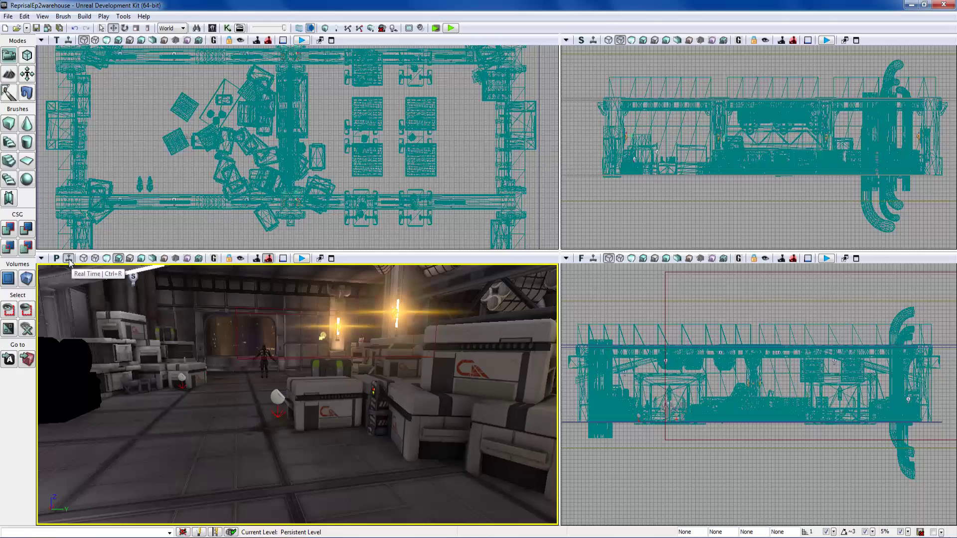
pyautogui.moveTo(209, 358); pyautogui.dragTo(209, 324)
pyautogui.moveTo(208, 324); pyautogui.dragTo(201, 308, button='right')
pyautogui.moveTo(200, 308); pyautogui.dragTo(206, 336)
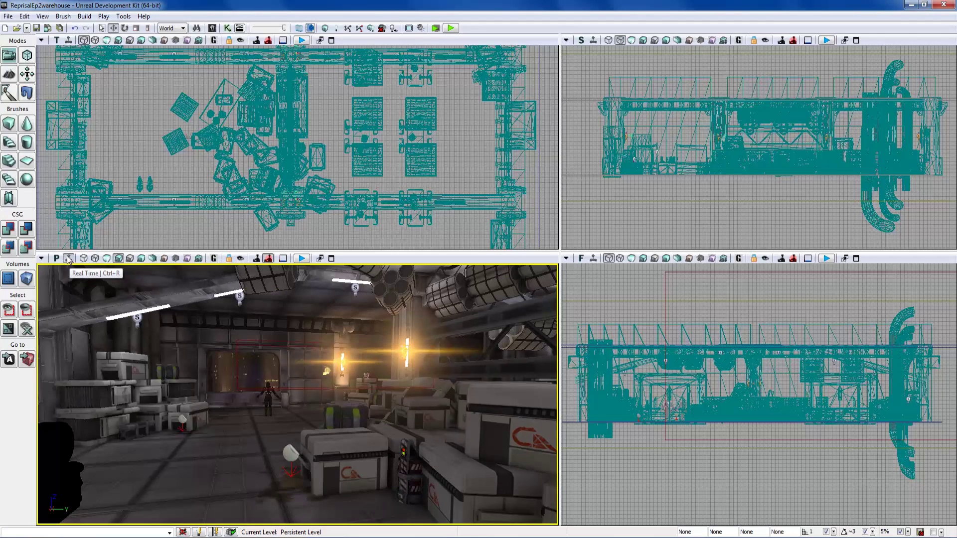
pyautogui.moveTo(297, 378); pyautogui.dragTo(294, 428, button='right')
pyautogui.moveTo(294, 429); pyautogui.dragTo(294, 451)
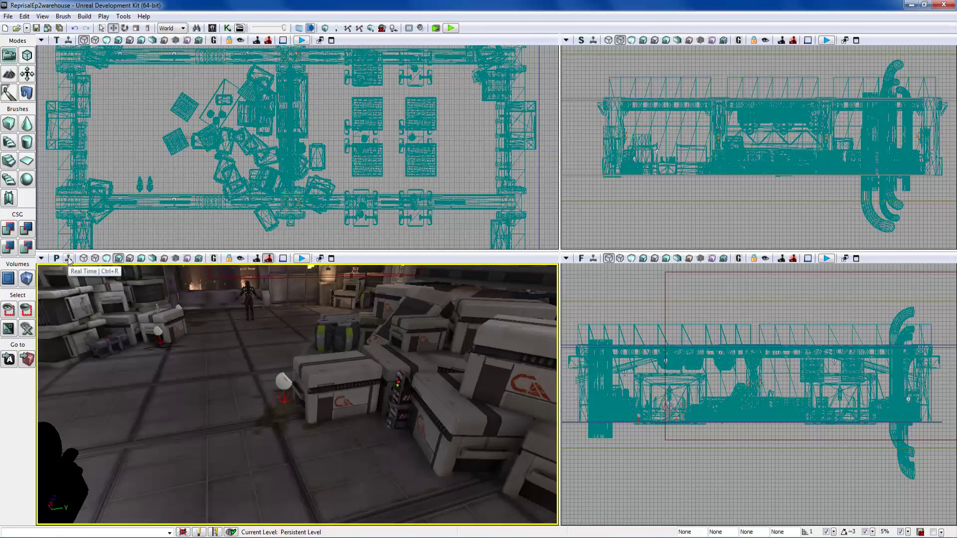
pyautogui.moveTo(94, 309); pyautogui.dragTo(79, 285, button='right')
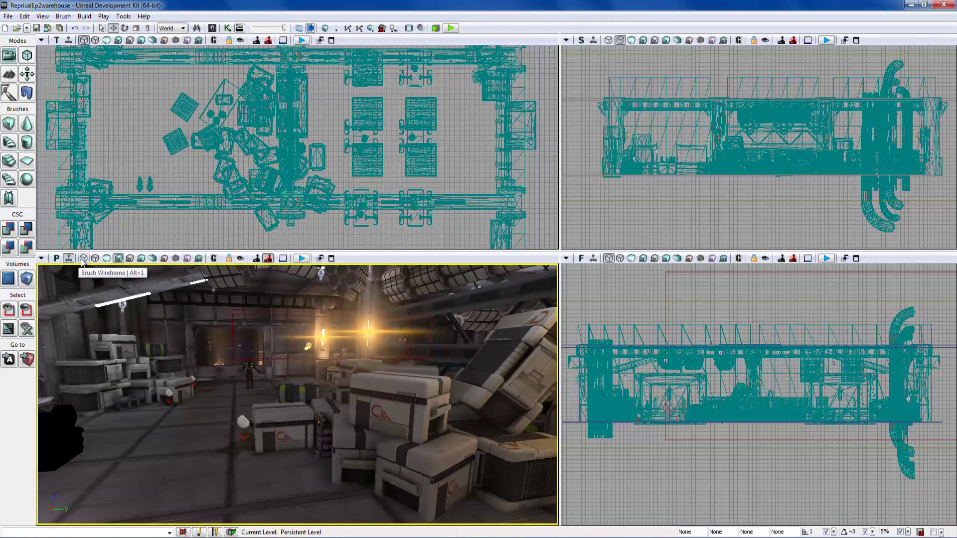
# Display the perspective viewport in Brush Wireframe mode and fly the camera through the warehouse toward the standing character
pyautogui.moveTo(298, 394)
pyautogui.mouseDown()
pyautogui.moveTo(279, 389)
pyautogui.moveTo(274, 373)
pyautogui.moveTo(289, 386)
pyautogui.mouseUp()
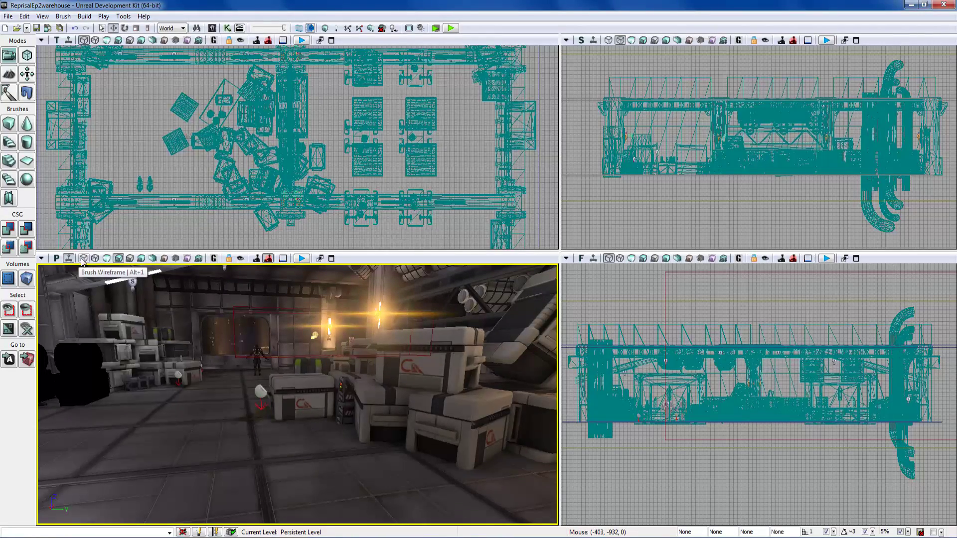
pyautogui.moveTo(297, 394); pyautogui.dragTo(309, 304)
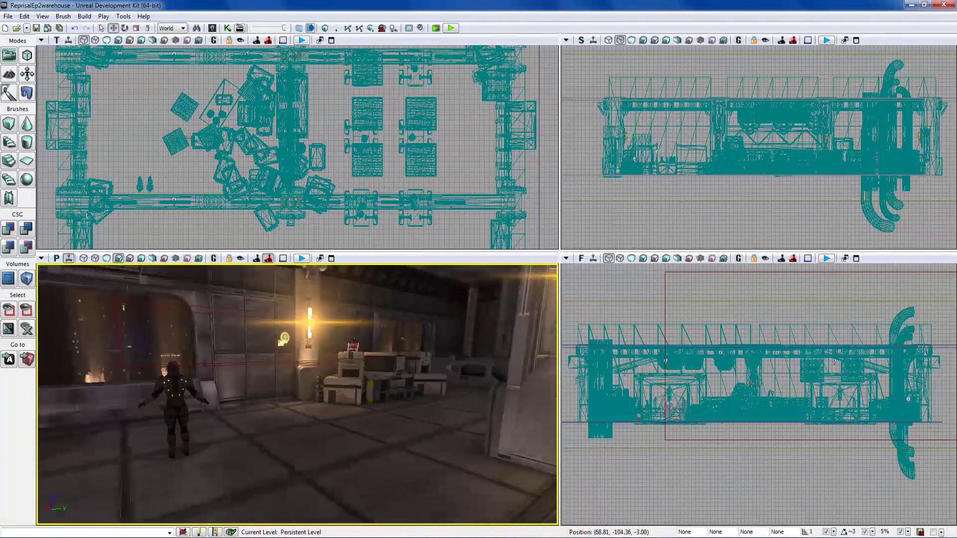
pyautogui.moveTo(297, 393); pyautogui.dragTo(398, 388, button='right')
pyautogui.moveTo(287, 388); pyautogui.dragTo(311, 384)
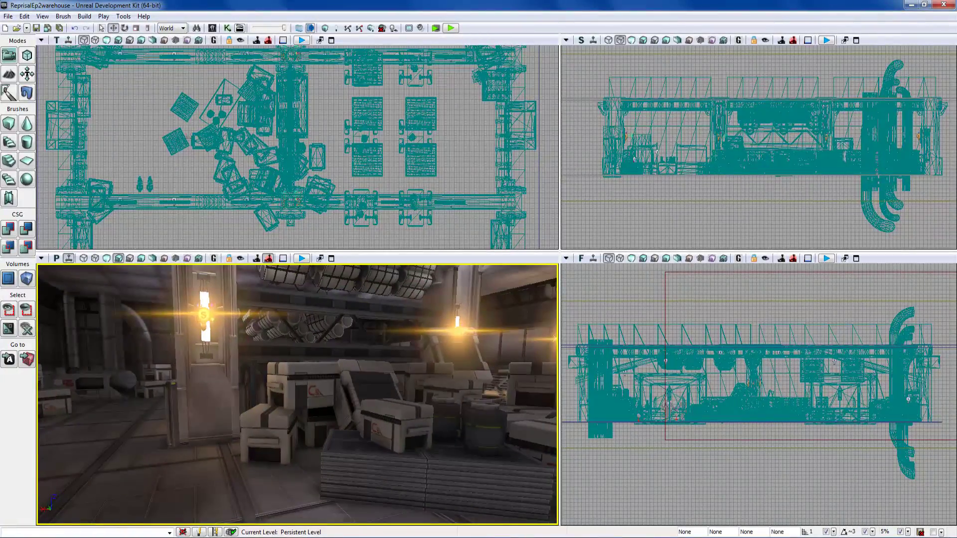
pyautogui.click(83, 259)
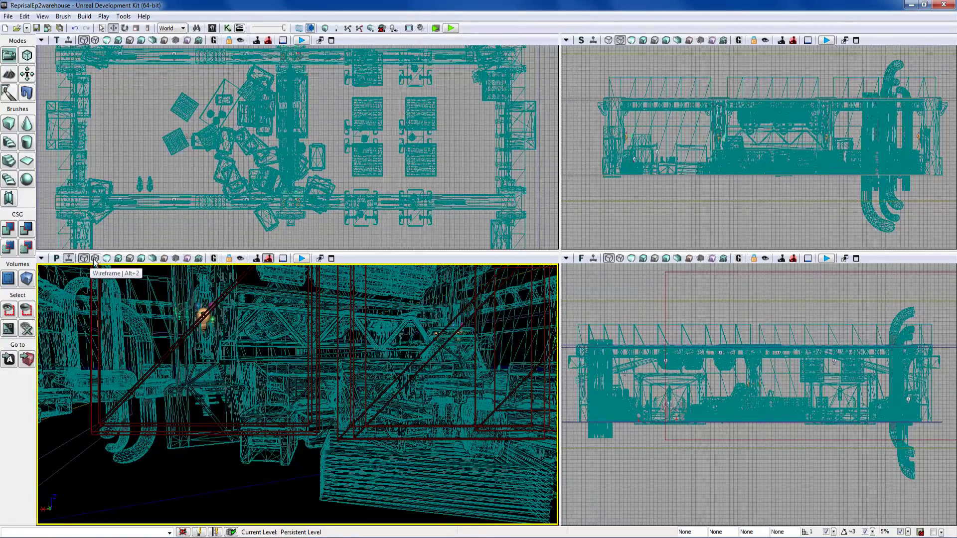
pyautogui.moveTo(249, 348); pyautogui.dragTo(261, 304)
pyautogui.moveTo(249, 387); pyautogui.dragTo(269, 333)
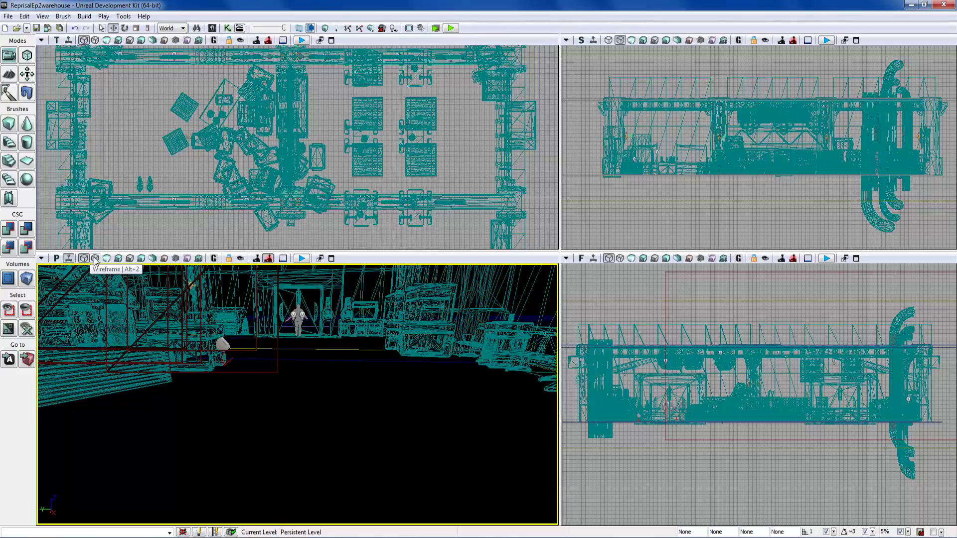
# Display the perspective viewport in Wireframe mode and look over the crate stack
pyautogui.rightClick(292, 535)
pyautogui.moveTo(257, 411); pyautogui.dragTo(257, 334)
pyautogui.moveTo(255, 388); pyautogui.dragTo(289, 429)
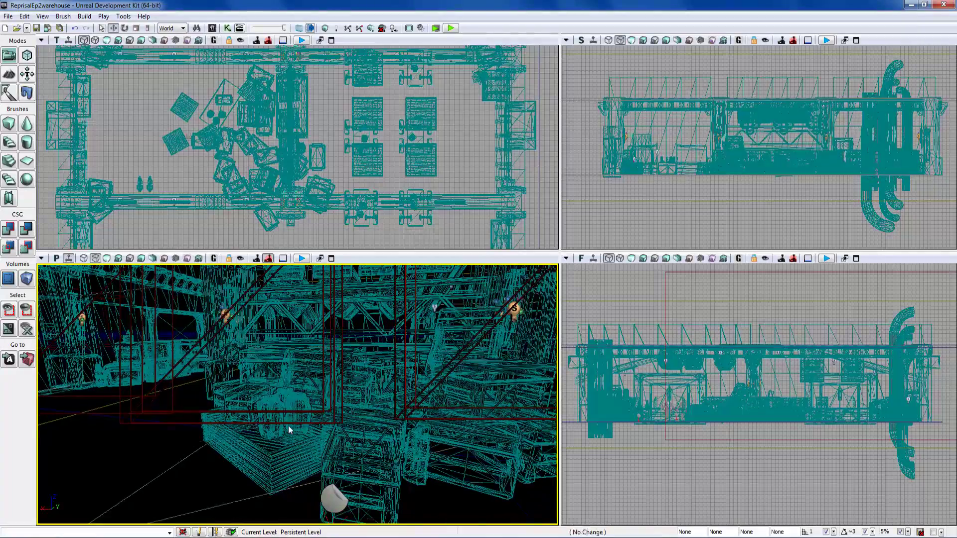
# Switch the perspective viewport to Unlit mode and fly the camera around the crates and the ceiling fixtures
pyautogui.click(106, 260)
pyautogui.moveTo(279, 379); pyautogui.dragTo(339, 269)
pyautogui.moveTo(339, 269); pyautogui.dragTo(351, 254, button='right')
pyautogui.moveTo(351, 254); pyautogui.dragTo(357, 239)
pyautogui.moveTo(227, 403); pyautogui.dragTo(90, 391)
pyautogui.moveTo(89, 391); pyautogui.dragTo(107, 348, button='right')
pyautogui.moveTo(107, 348)
pyautogui.mouseDown()
pyautogui.moveTo(109, 336)
pyautogui.moveTo(109, 351)
pyautogui.mouseUp()
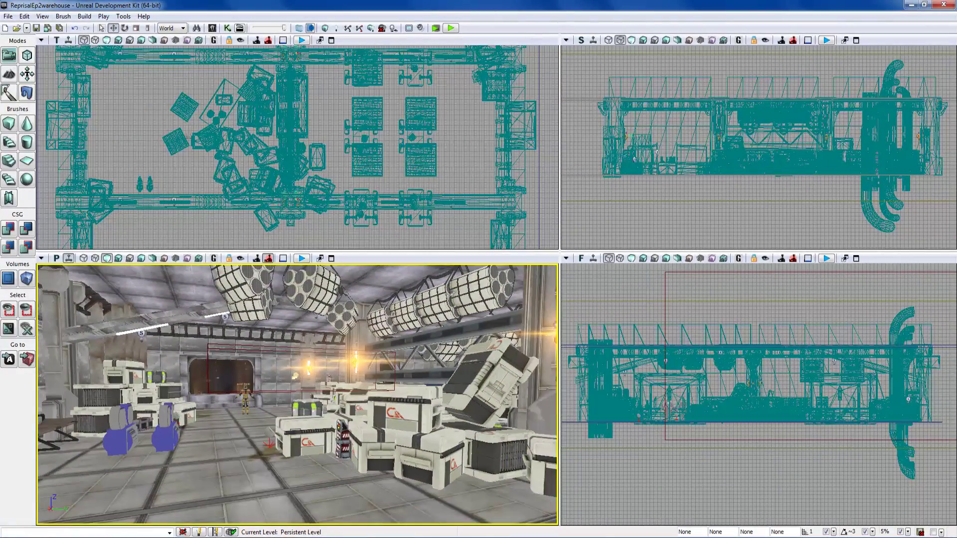
# Switch the perspective viewport to Lit mode and fly the camera past the standing characters and the crates
pyautogui.click(118, 259)
pyautogui.moveTo(227, 418); pyautogui.dragTo(267, 418)
pyautogui.moveTo(267, 417); pyautogui.dragTo(167, 386, button='right')
pyautogui.moveTo(297, 394); pyautogui.dragTo(222, 431, button='right')
pyautogui.moveTo(222, 431); pyautogui.dragTo(239, 339)
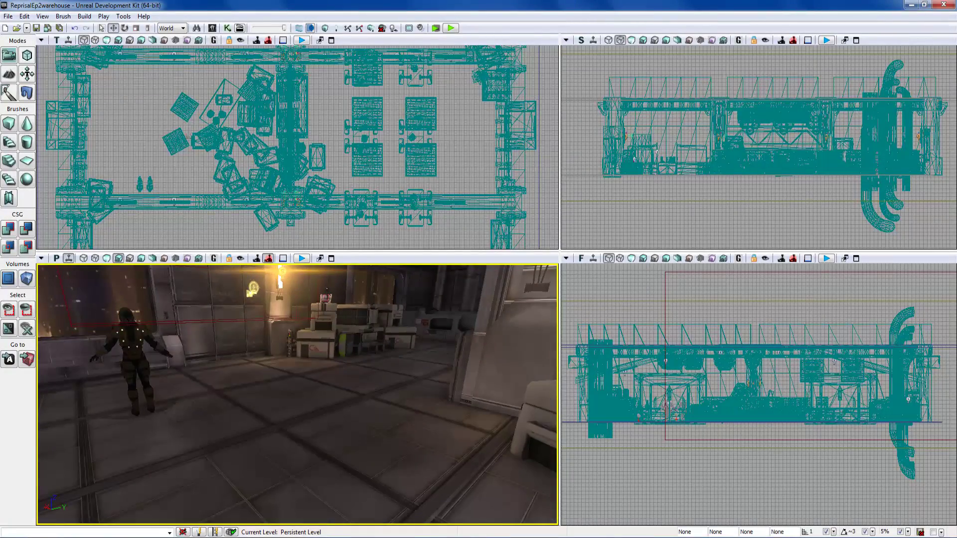
pyautogui.moveTo(239, 339); pyautogui.dragTo(403, 315, button='right')
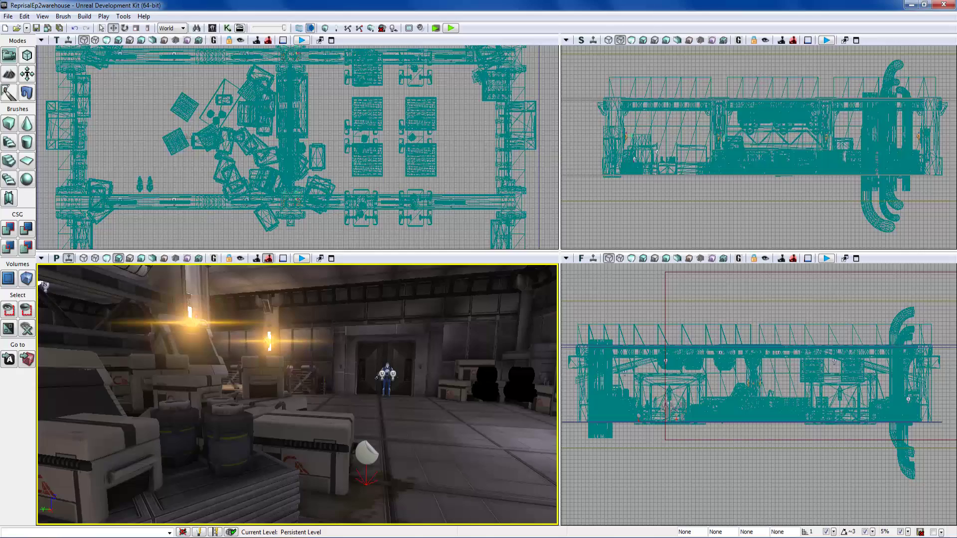
pyautogui.moveTo(298, 394); pyautogui.dragTo(358, 428, button='right')
# Select the decal beside the crates and switch the selection to the warehouse floor
pyautogui.click(245, 389)
pyautogui.click(230, 370)
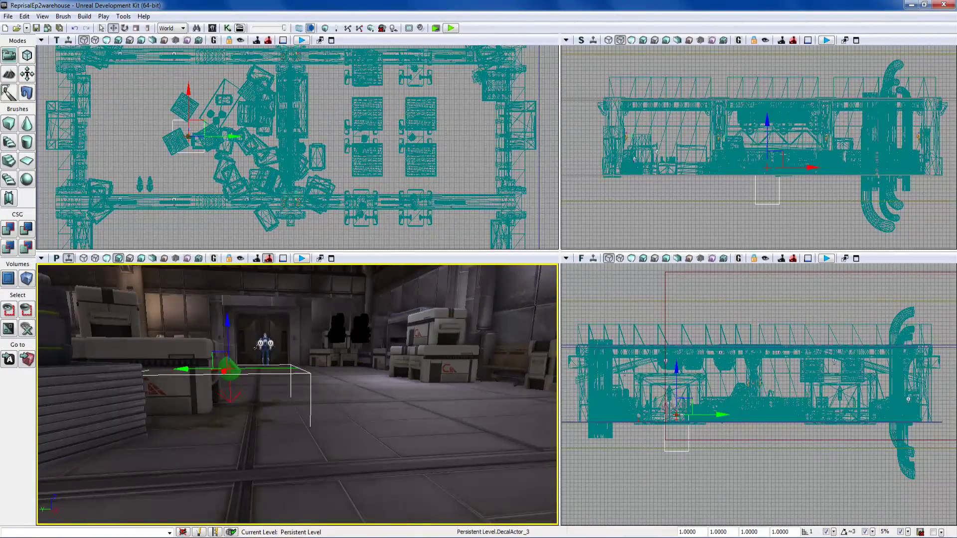
pyautogui.click(264, 414)
pyautogui.moveTo(264, 414); pyautogui.dragTo(274, 387, button='right')
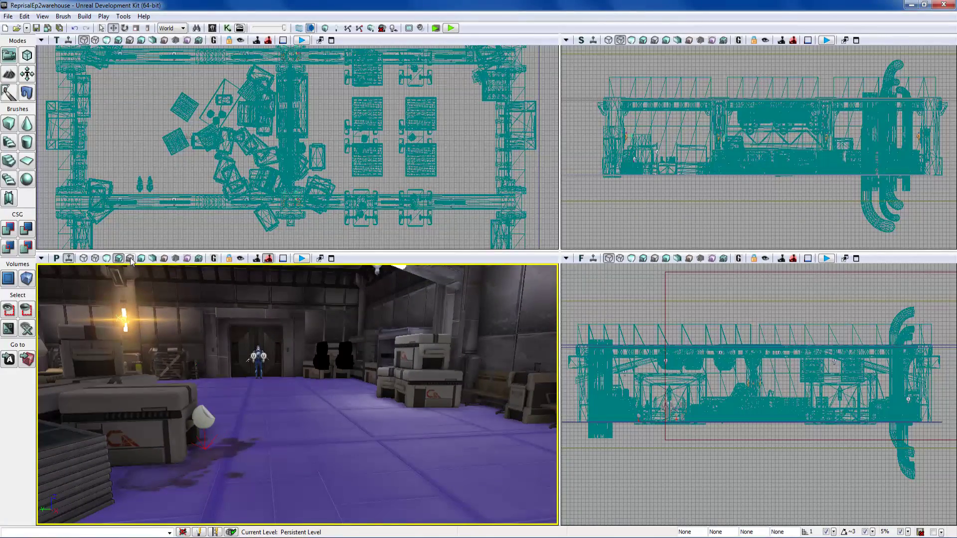
# Display the perspective viewport in Detail Lighting mode, clear the floor selection, and fly the camera around the warehouse
pyautogui.click(130, 258)
pyautogui.moveTo(279, 389); pyautogui.dragTo(259, 373, button='right')
pyautogui.moveTo(259, 374); pyautogui.dragTo(215, 299)
pyautogui.moveTo(214, 299)
pyautogui.mouseDown(button='right')
pyautogui.moveTo(224, 328)
pyautogui.moveTo(224, 314)
pyautogui.mouseUp(button='right')
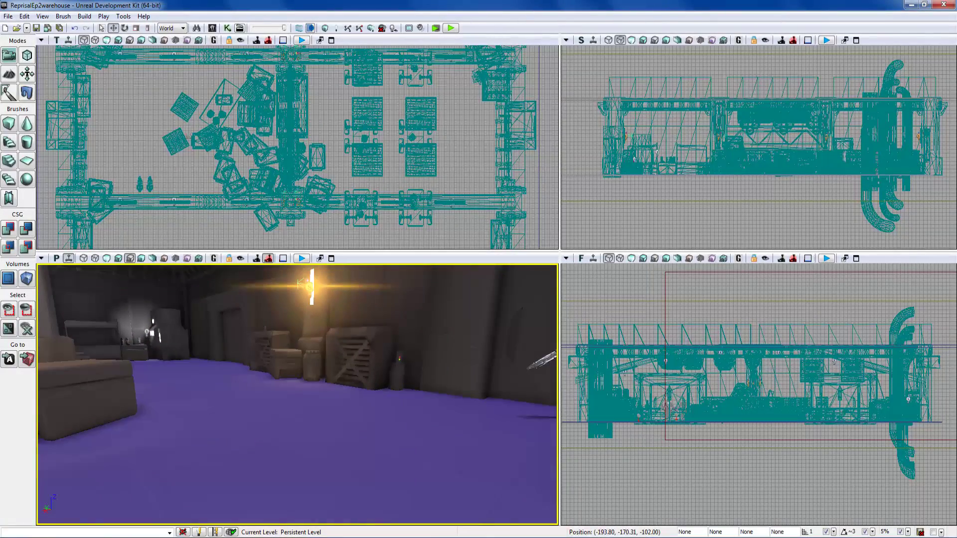
pyautogui.press('Escape')
pyautogui.moveTo(279, 378); pyautogui.dragTo(331, 426, button='right')
pyautogui.moveTo(259, 379); pyautogui.dragTo(280, 368)
pyautogui.moveTo(280, 368); pyautogui.dragTo(272, 344, button='right')
pyautogui.moveTo(272, 343); pyautogui.dragTo(270, 385)
pyautogui.moveTo(269, 384); pyautogui.dragTo(273, 413, button='right')
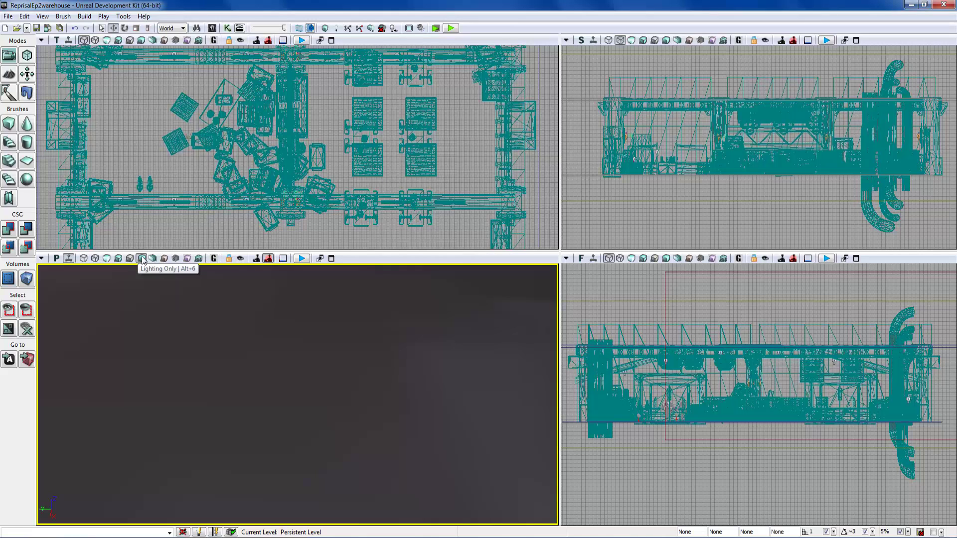
# Compare Lighting Only with Detail Lighting in the perspective viewport around the pillar lamp and the crates
pyautogui.moveTo(273, 399); pyautogui.dragTo(191, 380, button='right')
pyautogui.moveTo(191, 380); pyautogui.dragTo(232, 320)
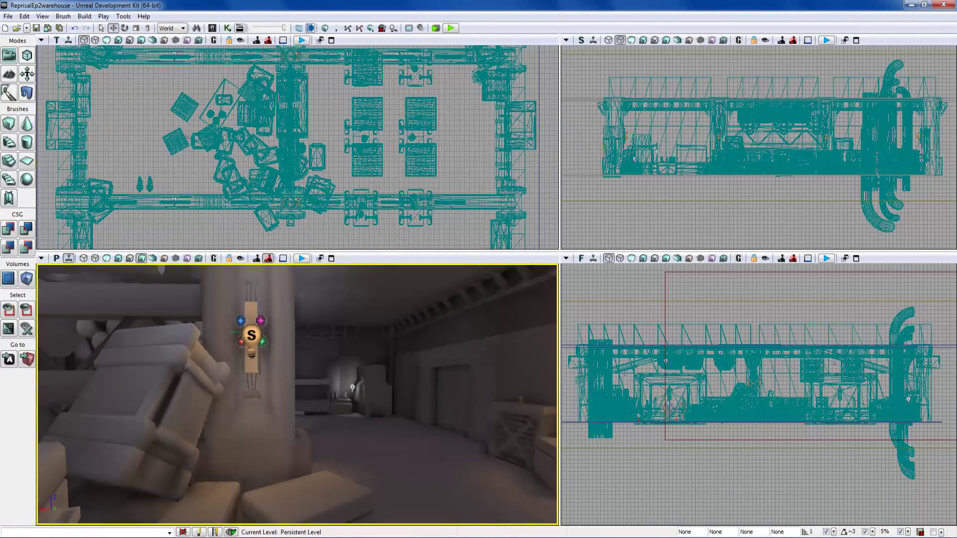
pyautogui.click(130, 258)
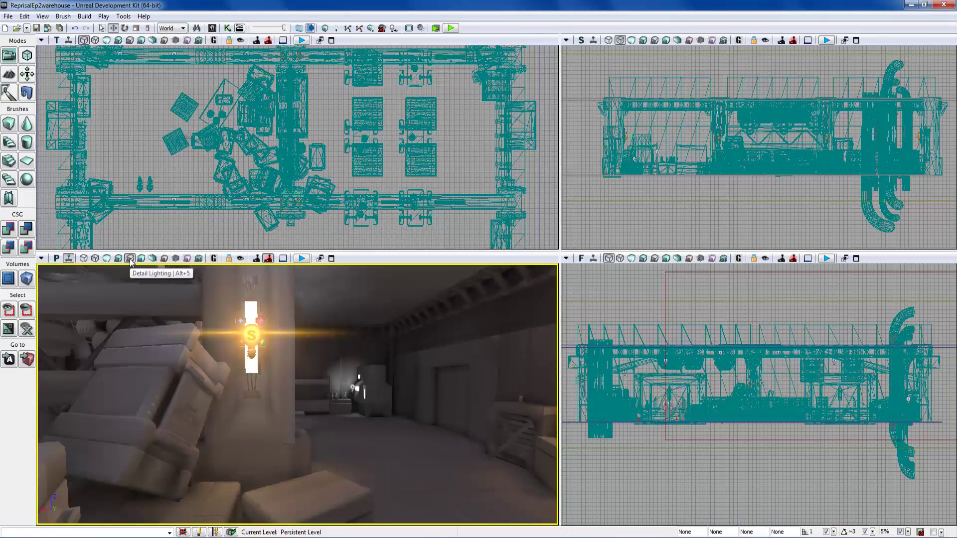
pyautogui.moveTo(259, 368); pyautogui.dragTo(280, 372)
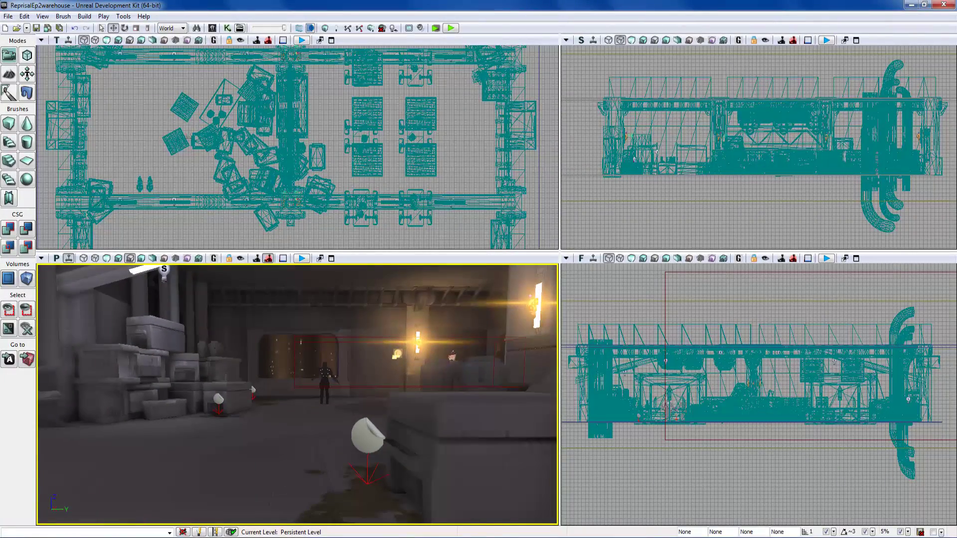
# Switch the perspective viewport to Light Complexity mode and fly the camera toward the standing character
pyautogui.click(153, 259)
pyautogui.moveTo(279, 379); pyautogui.dragTo(387, 311)
pyautogui.moveTo(386, 311); pyautogui.dragTo(404, 306, button='right')
pyautogui.moveTo(330, 383); pyautogui.dragTo(351, 378)
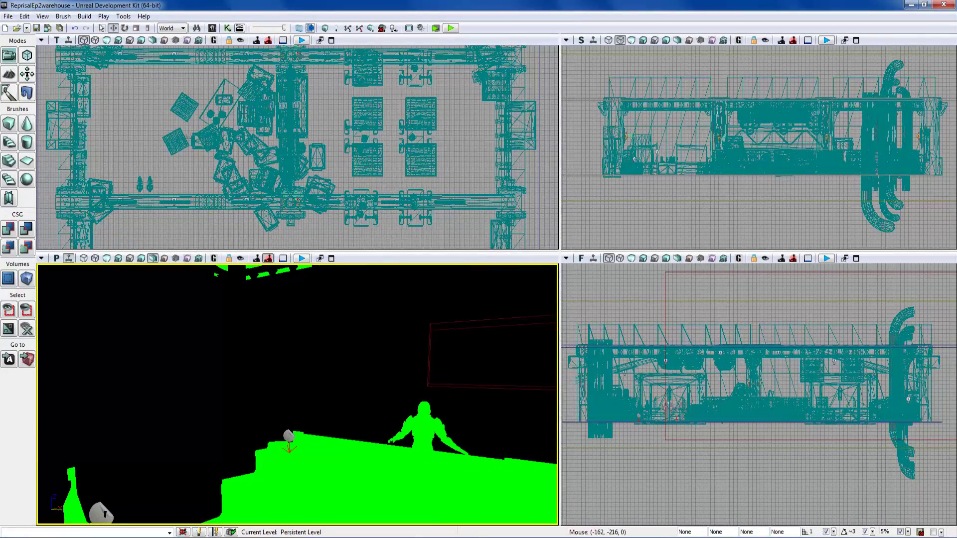
# Switch the perspective viewport to Texture Density mode and move the camera to the small crate beside the floor stain
pyautogui.click(164, 258)
pyautogui.moveTo(298, 393); pyautogui.dragTo(219, 414, button='right')
pyautogui.moveTo(219, 413)
pyautogui.mouseDown()
pyautogui.moveTo(214, 424)
pyautogui.moveTo(205, 409)
pyautogui.mouseUp()
pyautogui.moveTo(297, 394)
pyautogui.mouseDown()
pyautogui.moveTo(304, 364)
pyautogui.moveTo(304, 391)
pyautogui.mouseUp()
pyautogui.moveTo(304, 391)
pyautogui.mouseDown(button='right')
pyautogui.moveTo(413, 366)
pyautogui.moveTo(294, 388)
pyautogui.mouseUp(button='right')
pyautogui.moveTo(294, 388); pyautogui.dragTo(289, 385)
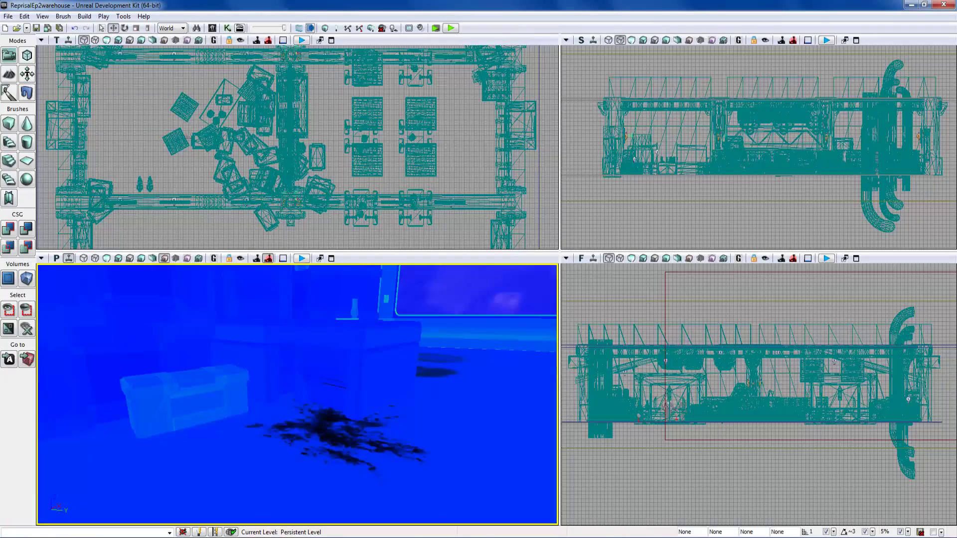
pyautogui.moveTo(290, 384); pyautogui.dragTo(264, 403, button='right')
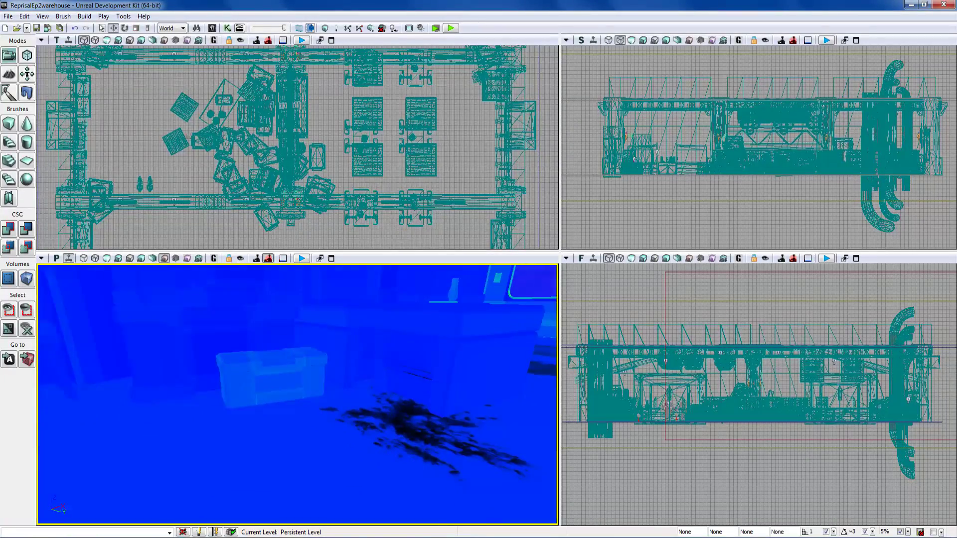
# Select the small crate beside the floor stain in Lit mode and examine it again in Texture Density mode
pyautogui.click(119, 262)
pyautogui.click(240, 423)
pyautogui.click(272, 381)
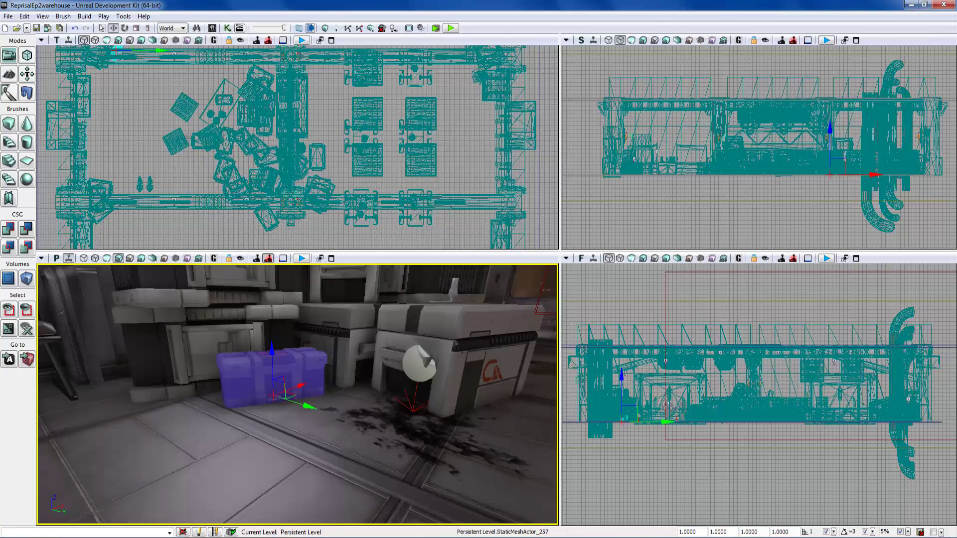
pyautogui.click(165, 259)
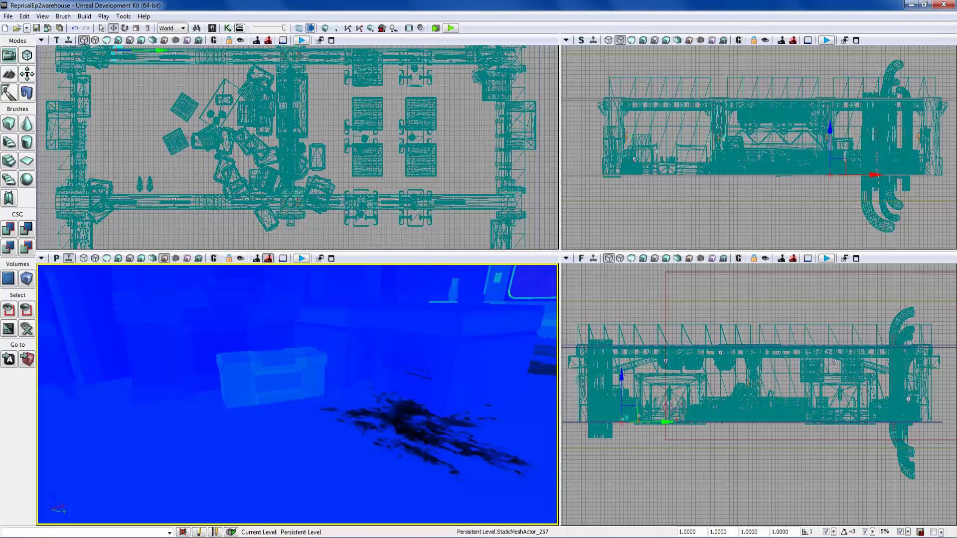
pyautogui.moveTo(298, 394)
pyautogui.mouseDown(button='right')
pyautogui.moveTo(264, 371)
pyautogui.moveTo(105, 372)
pyautogui.moveTo(309, 380)
pyautogui.mouseUp(button='right')
pyautogui.moveTo(379, 346); pyautogui.dragTo(443, 350, button='right')
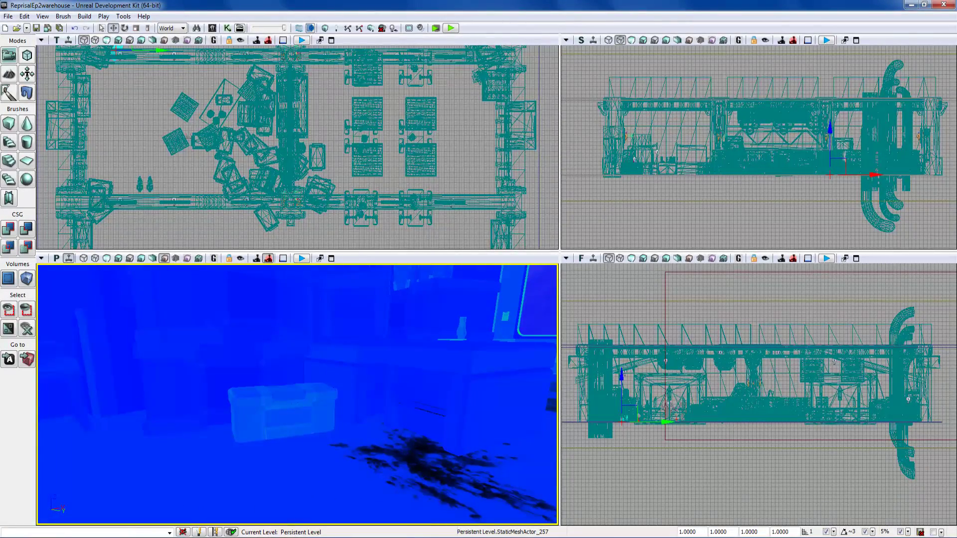
# Scale the small crate uniformly to about 2.76 in Lit mode and examine it in Texture Density mode
pyautogui.click(116, 261)
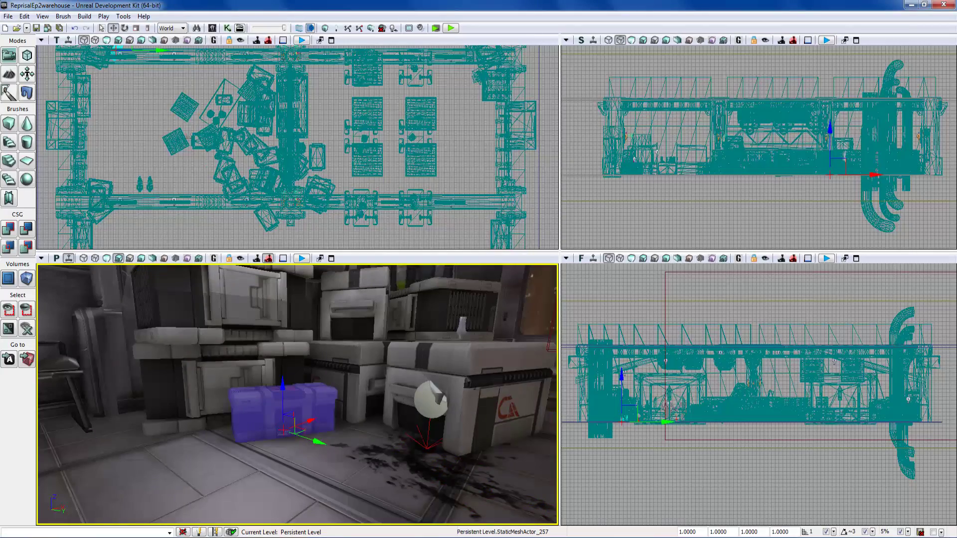
pyautogui.click(135, 28)
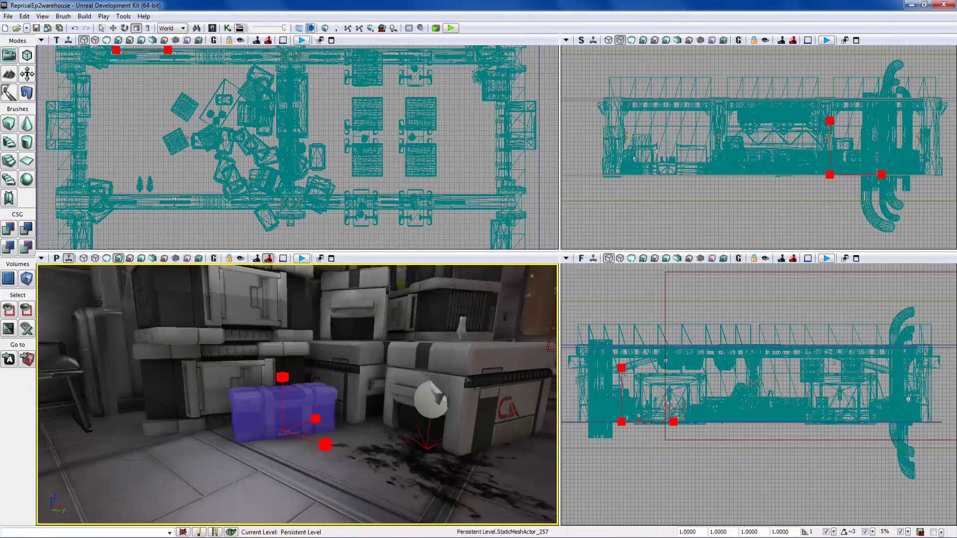
pyautogui.moveTo(288, 383); pyautogui.dragTo(281, 402)
pyautogui.moveTo(282, 401); pyautogui.dragTo(264, 384, button='right')
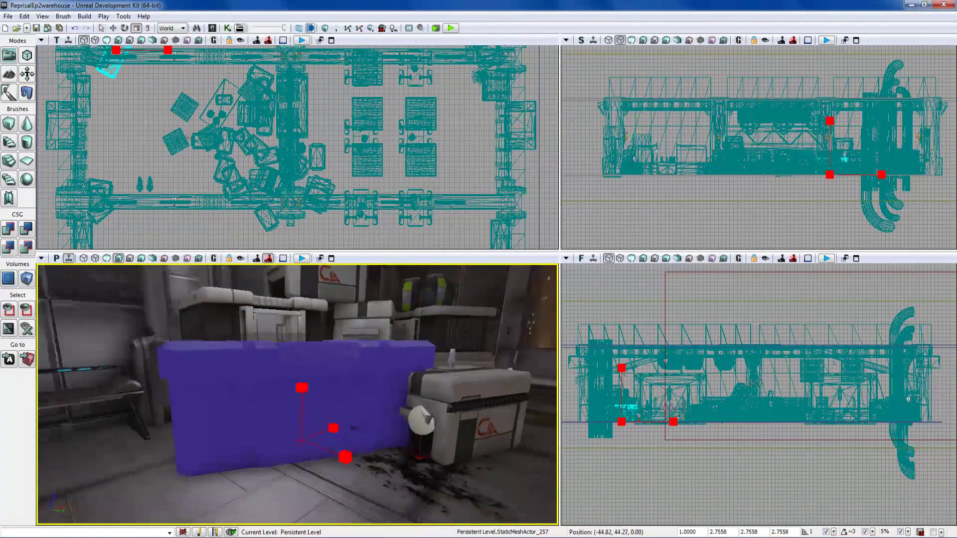
pyautogui.click(164, 259)
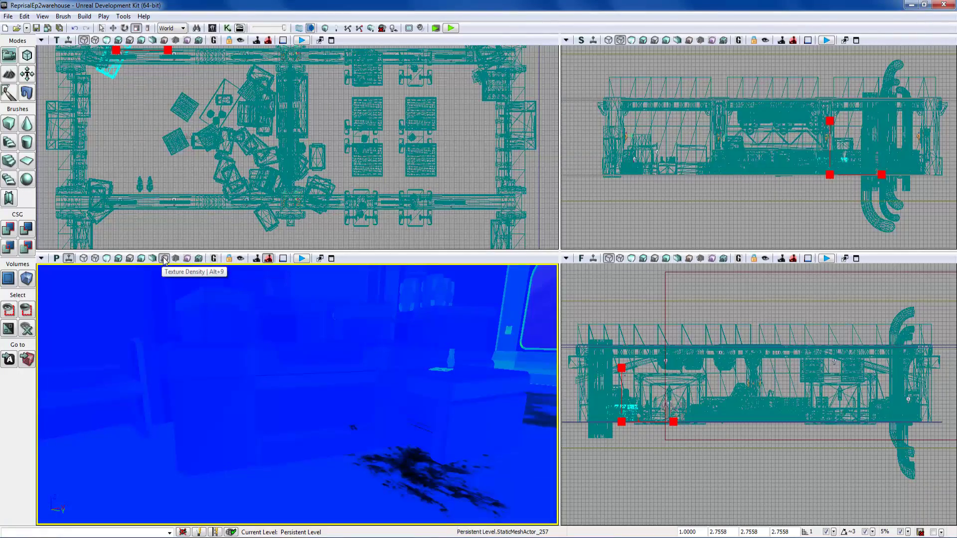
pyautogui.moveTo(297, 393); pyautogui.dragTo(283, 377, button='right')
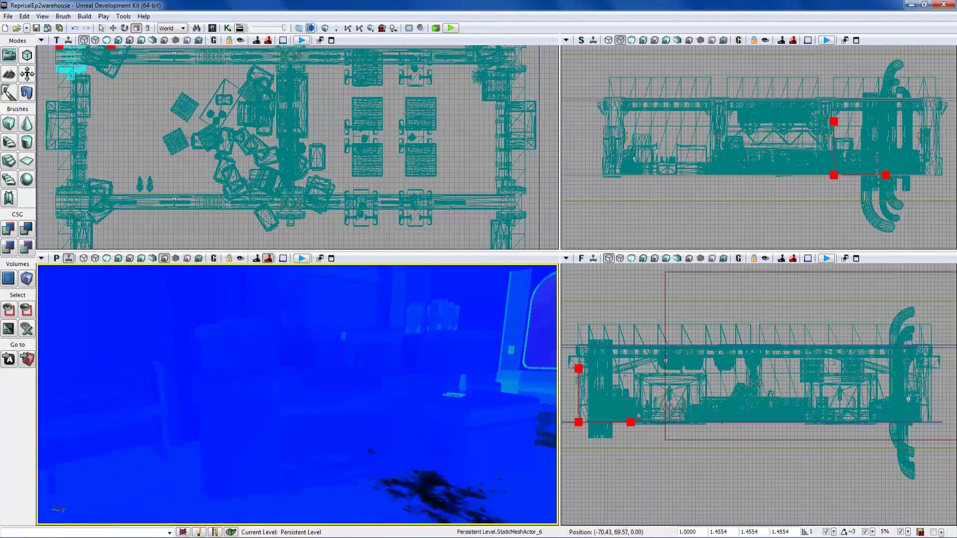
# Return the perspective viewport to Lit mode and scale the tall mesh behind the enlarged crate uniformly to about 4.2
pyautogui.click(131, 260)
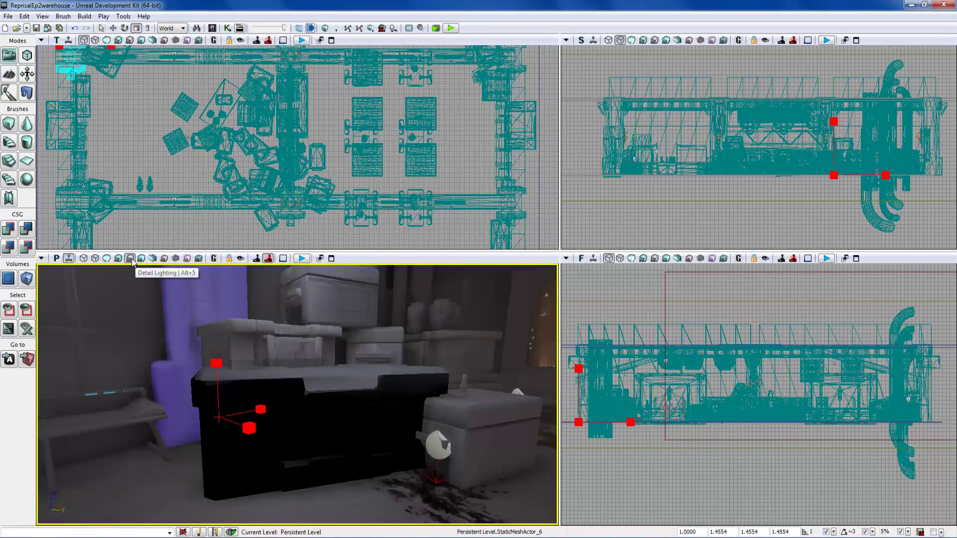
pyautogui.click(119, 259)
pyautogui.moveTo(216, 363); pyautogui.dragTo(216, 303)
pyautogui.moveTo(217, 364); pyautogui.dragTo(192, 309, button='right')
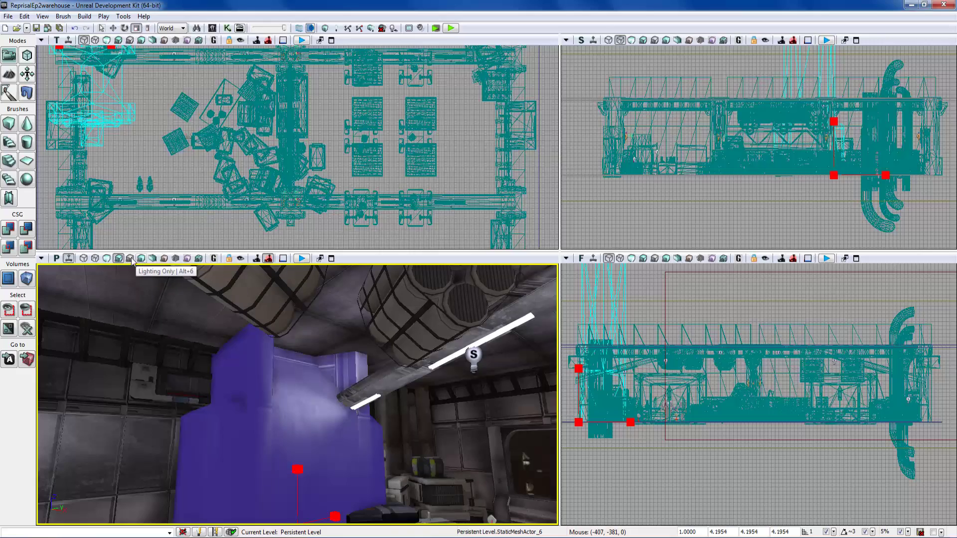
# In Texture Density mode, scale the tall mesh up to about 31.18 and select the enlarged crate
pyautogui.click(164, 258)
pyautogui.moveTo(214, 339); pyautogui.dragTo(221, 359, button='right')
pyautogui.hotkey('ctrl', 'z')
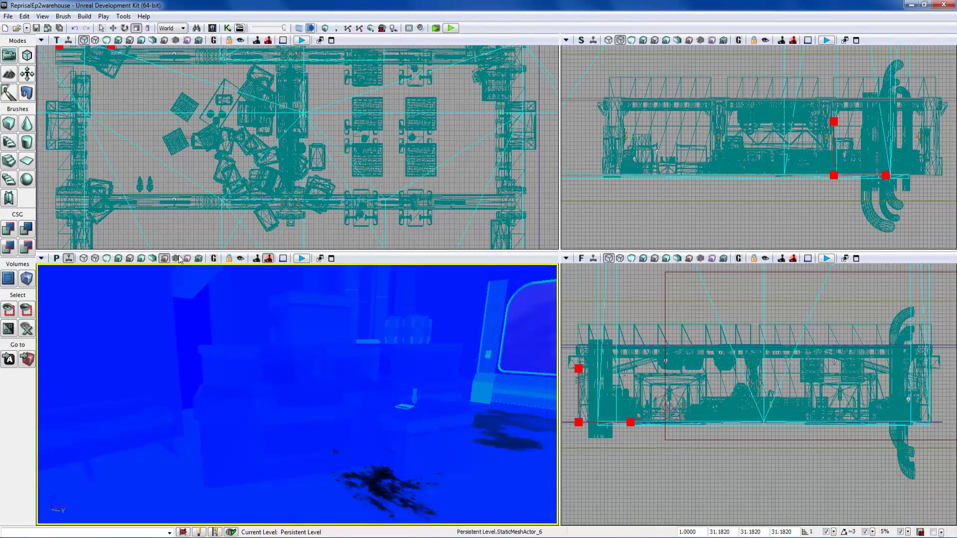
pyautogui.click(238, 416)
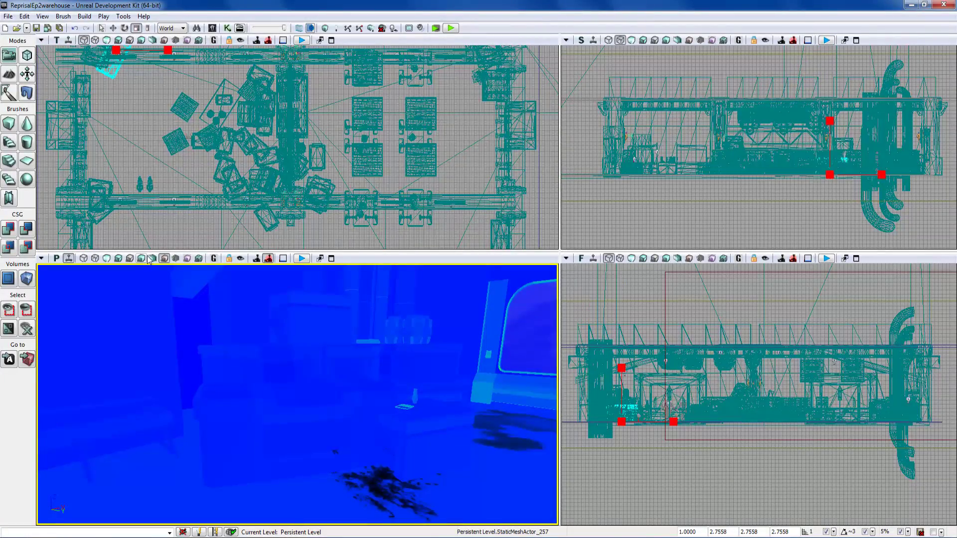
# Scale the selected crate uniformly down to 0.5975 in Lit mode and examine it in Texture Density mode
pyautogui.click(118, 260)
pyautogui.moveTo(294, 408); pyautogui.dragTo(307, 457)
pyautogui.moveTo(307, 456); pyautogui.dragTo(299, 466, button='right')
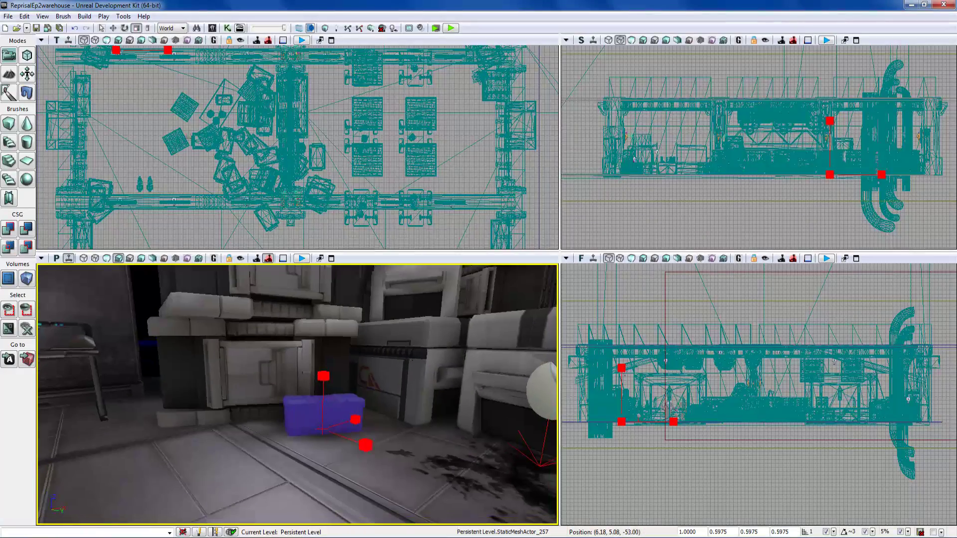
pyautogui.click(164, 259)
pyautogui.moveTo(299, 394); pyautogui.dragTo(319, 396, button='right')
pyautogui.moveTo(297, 393); pyautogui.dragTo(295, 406)
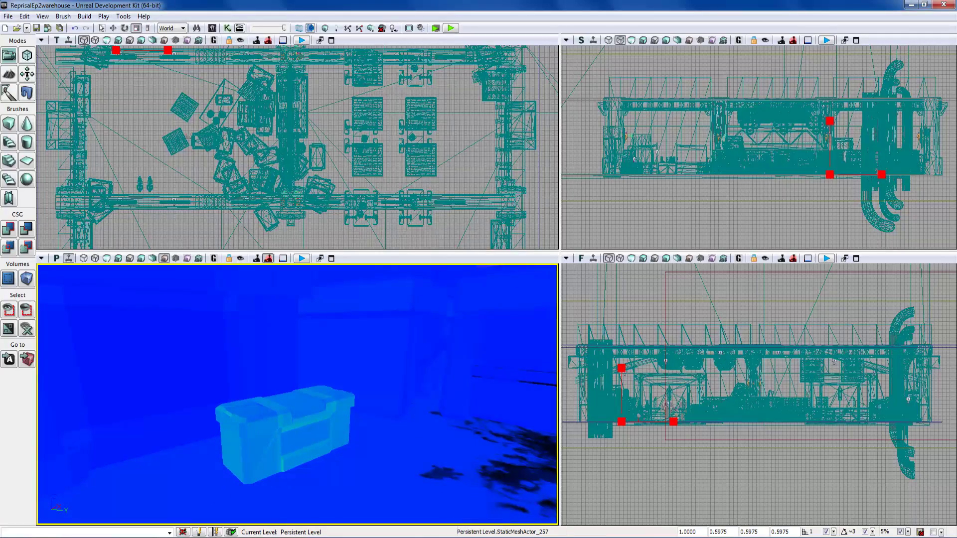
# Shrink the crate uniformly to 0.3384 in Lit mode, switch to Texture Density mode and deselect the crate
pyautogui.click(118, 258)
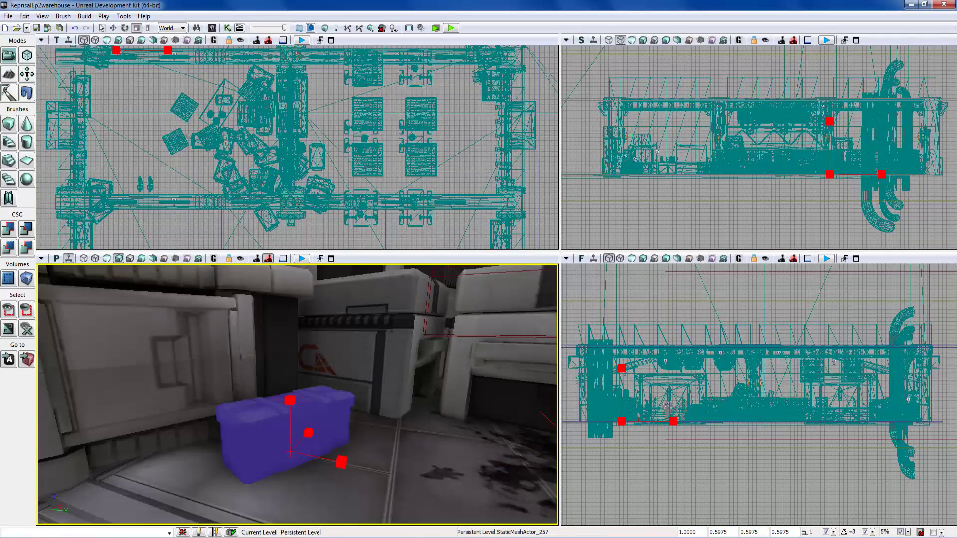
pyautogui.moveTo(285, 400); pyautogui.dragTo(285, 439)
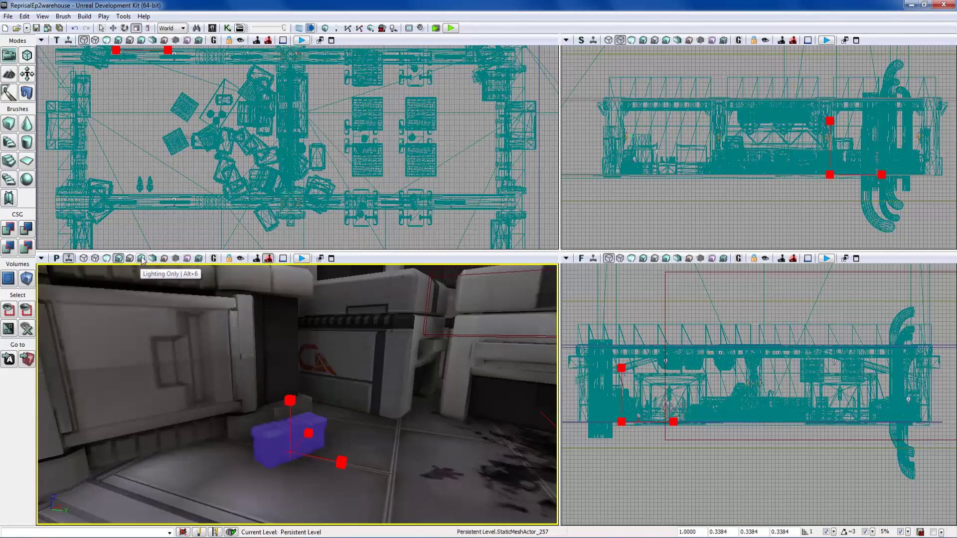
pyautogui.click(160, 259)
pyautogui.press('Escape')
pyautogui.moveTo(297, 394); pyautogui.dragTo(355, 364, button='right')
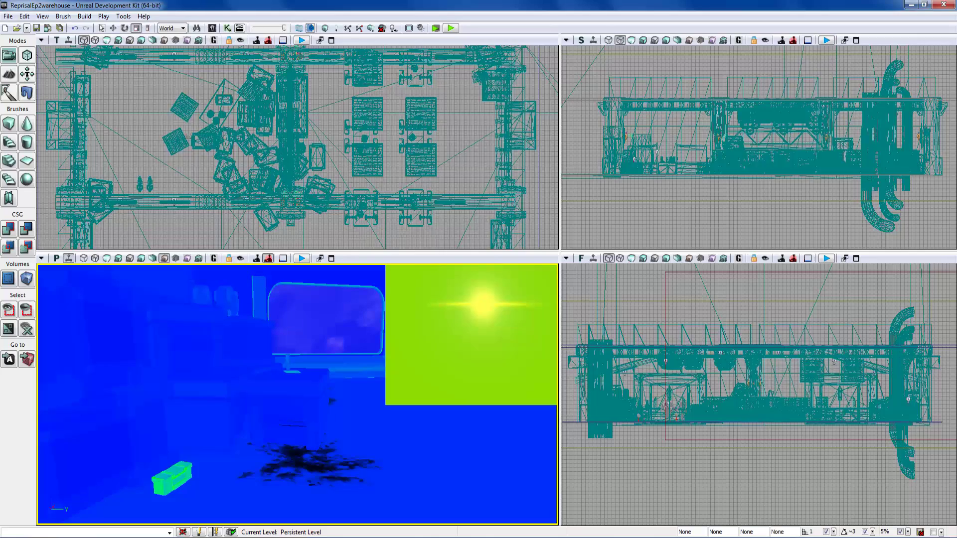
# Switch the perspective viewport to Shader Complexity mode and examine the darker and red objects around the warehouse
pyautogui.click(175, 259)
pyautogui.moveTo(297, 393); pyautogui.dragTo(391, 378, button='right')
pyautogui.moveTo(297, 394); pyautogui.dragTo(319, 423)
pyautogui.moveTo(297, 394); pyautogui.dragTo(274, 416, button='right')
pyautogui.moveTo(297, 393); pyautogui.dragTo(272, 411)
pyautogui.moveTo(298, 394); pyautogui.dragTo(214, 390, button='right')
pyautogui.moveTo(322, 321); pyautogui.dragTo(306, 321)
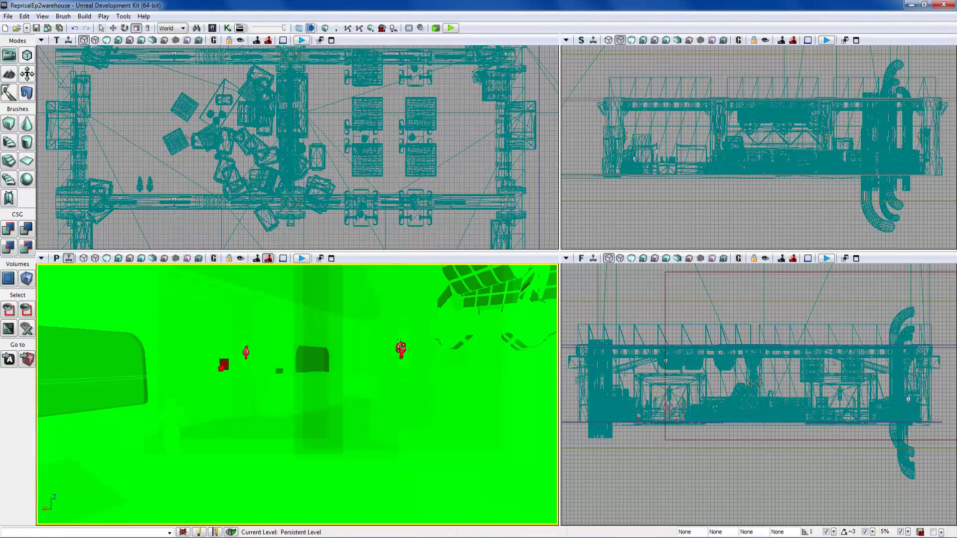
pyautogui.moveTo(298, 393); pyautogui.dragTo(284, 314)
pyautogui.moveTo(284, 314); pyautogui.dragTo(292, 299, button='right')
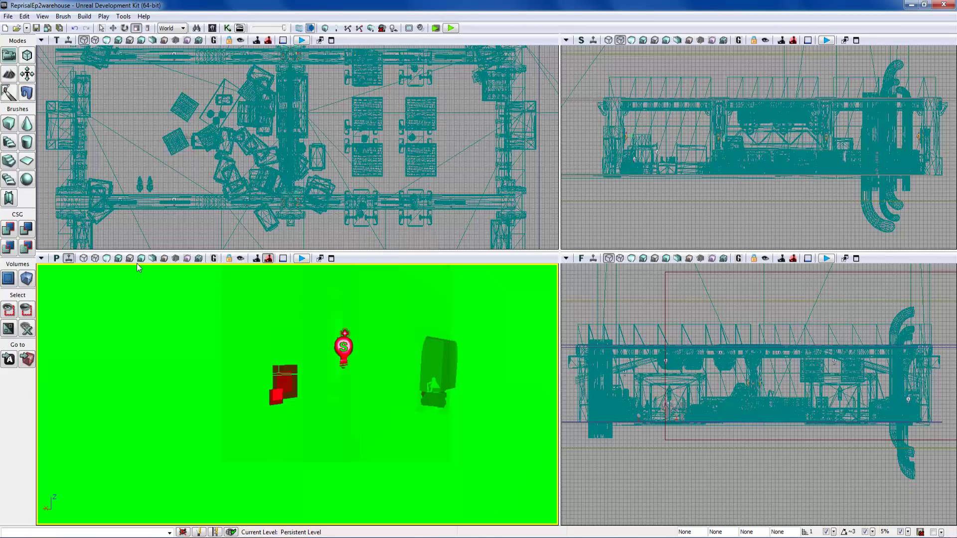
# Return the perspective viewport to Lit mode and examine the glowing emblem on the wall up close
pyautogui.click(118, 258)
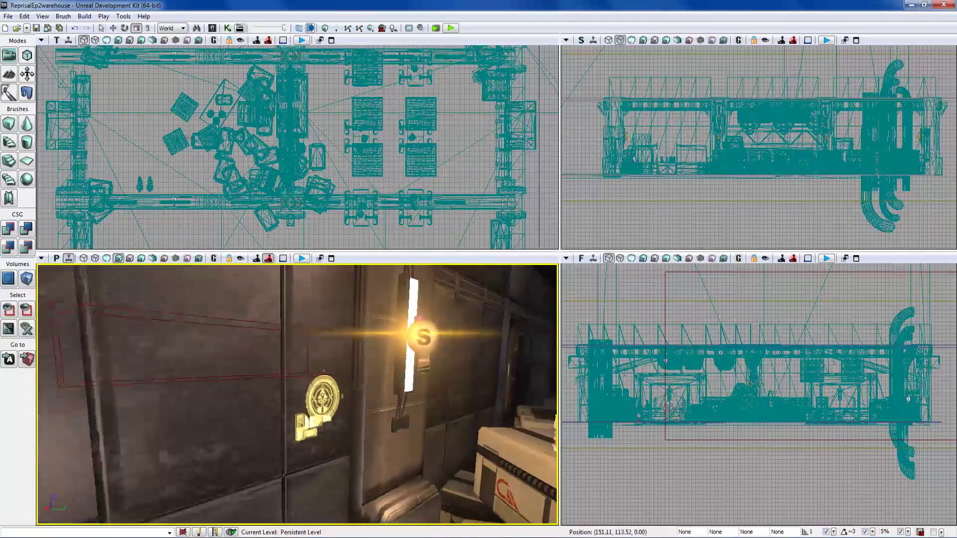
pyautogui.moveTo(297, 349); pyautogui.dragTo(304, 363, button='right')
pyautogui.moveTo(304, 362); pyautogui.dragTo(295, 339)
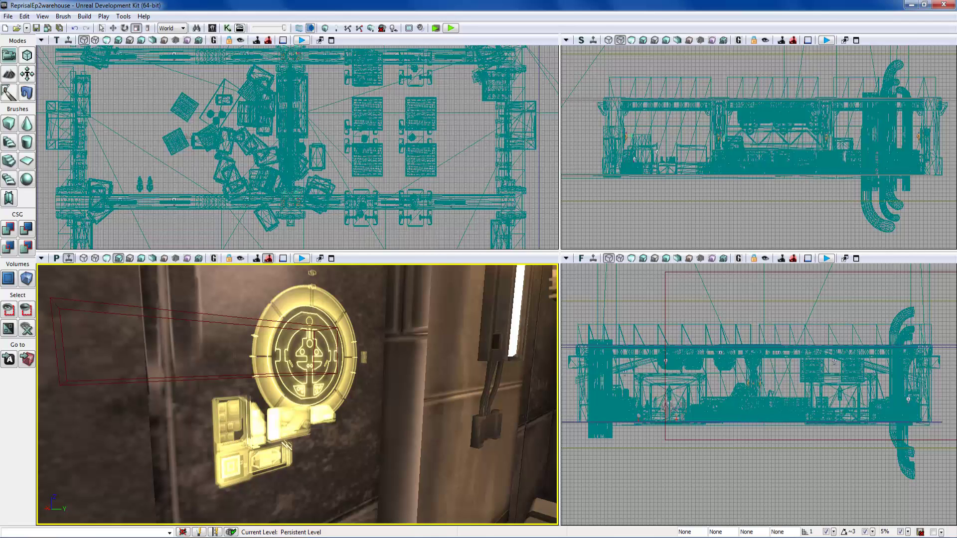
pyautogui.moveTo(298, 349); pyautogui.dragTo(314, 443)
pyautogui.moveTo(313, 378); pyautogui.dragTo(485, 381, button='right')
# Set the perspective viewport back to Shader Complexity mode and examine the rest of the warehouse
pyautogui.click(152, 260)
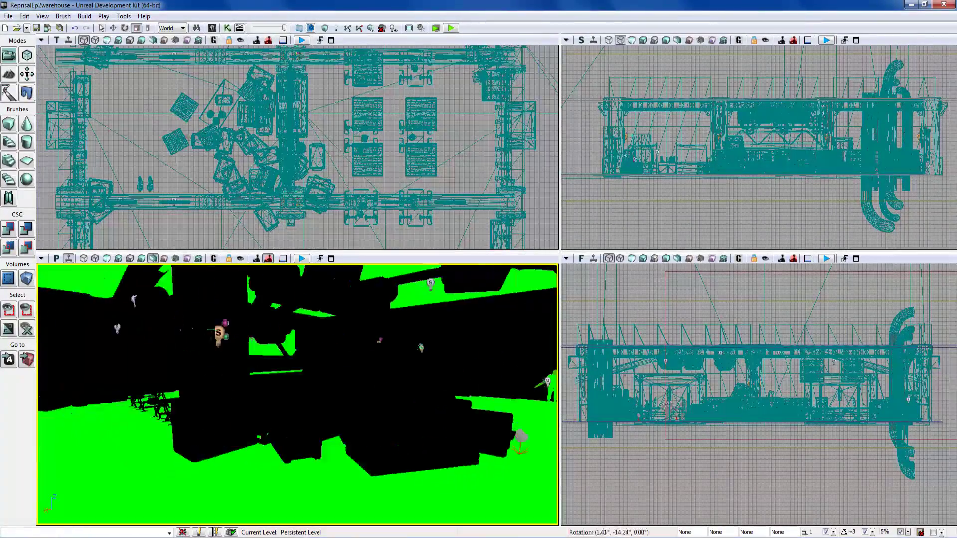
pyautogui.click(176, 260)
pyautogui.moveTo(239, 344); pyautogui.dragTo(368, 349, button='right')
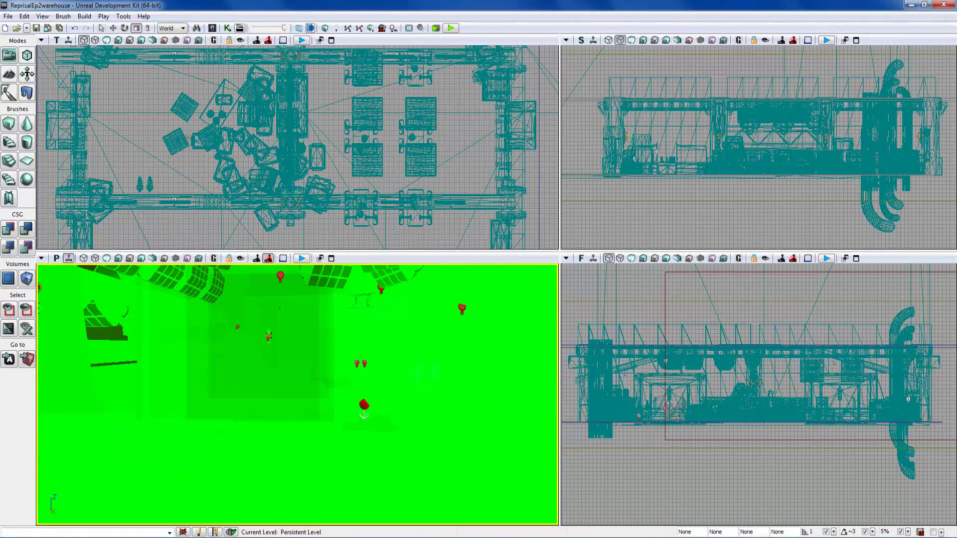
pyautogui.moveTo(319, 379); pyautogui.dragTo(319, 337)
pyautogui.moveTo(319, 369); pyautogui.dragTo(269, 370, button='right')
pyautogui.moveTo(269, 370); pyautogui.dragTo(234, 434)
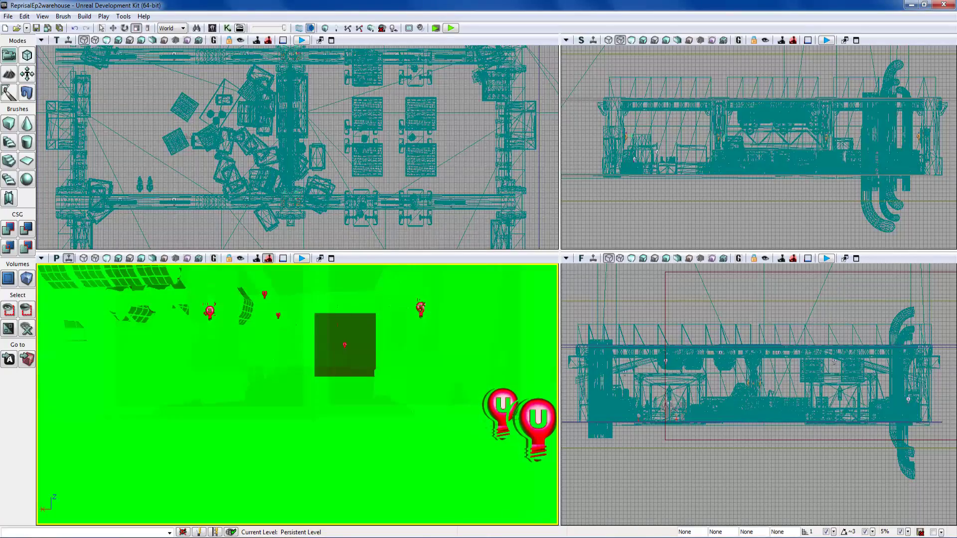
pyautogui.moveTo(319, 379); pyautogui.dragTo(319, 326)
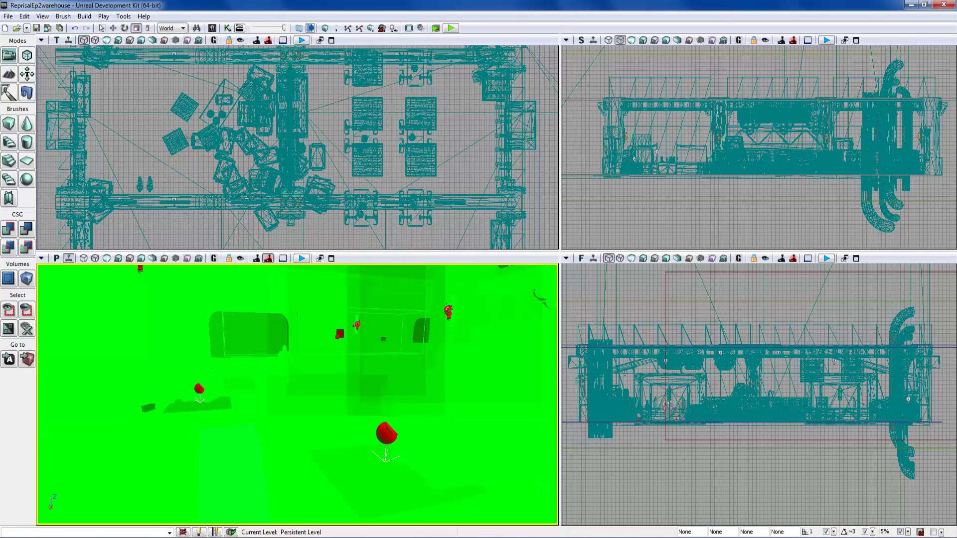
# Switch the perspective viewport to LightMap Density mode and examine the room's surfaces
pyautogui.click(187, 259)
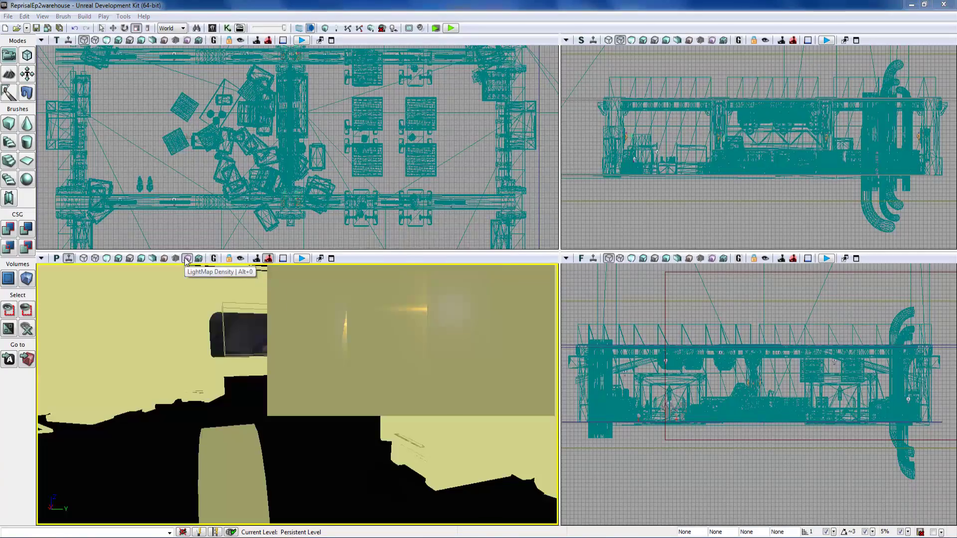
pyautogui.click(490, 220)
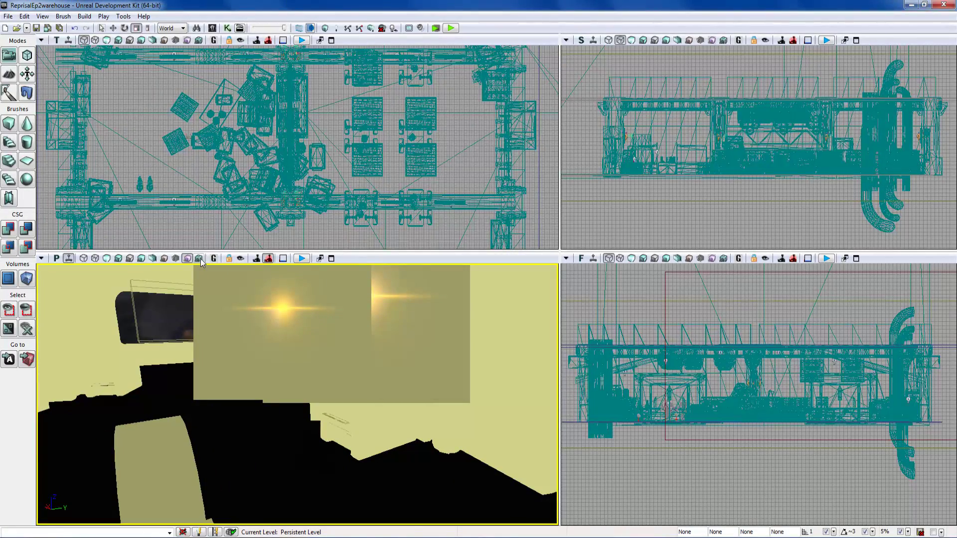
pyautogui.moveTo(319, 379); pyautogui.dragTo(255, 370, button='right')
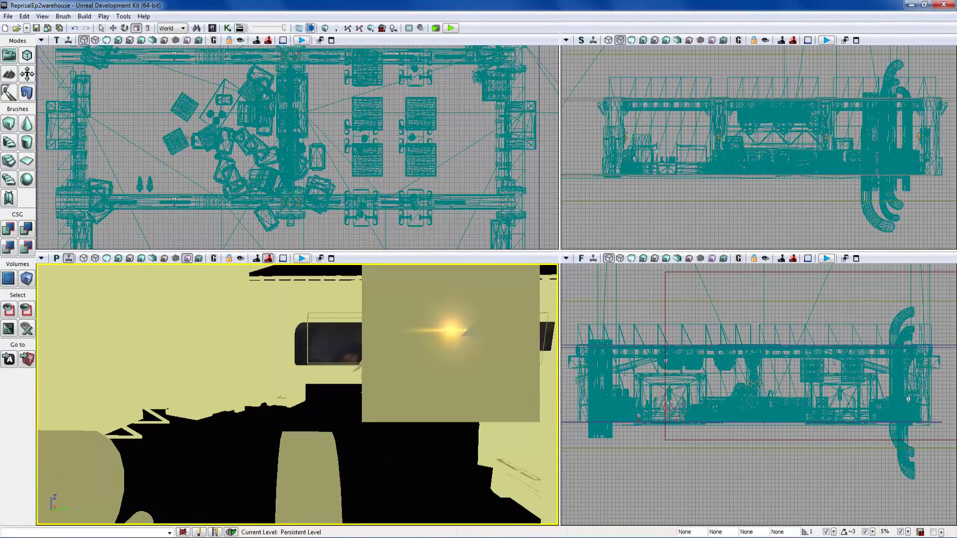
# Examine the warehouse in Lit LightMap Density mode, then restore the normal lit view
pyautogui.click(198, 258)
pyautogui.moveTo(298, 393); pyautogui.dragTo(333, 421, button='right')
pyautogui.moveTo(333, 421); pyautogui.dragTo(319, 344)
pyautogui.moveTo(318, 343); pyautogui.dragTo(302, 375, button='right')
pyautogui.click(319, 389)
pyautogui.click(309, 384)
# Enable Game View in the perspective viewport and examine the blue-armored character and the warehouse interior
pyautogui.click(214, 258)
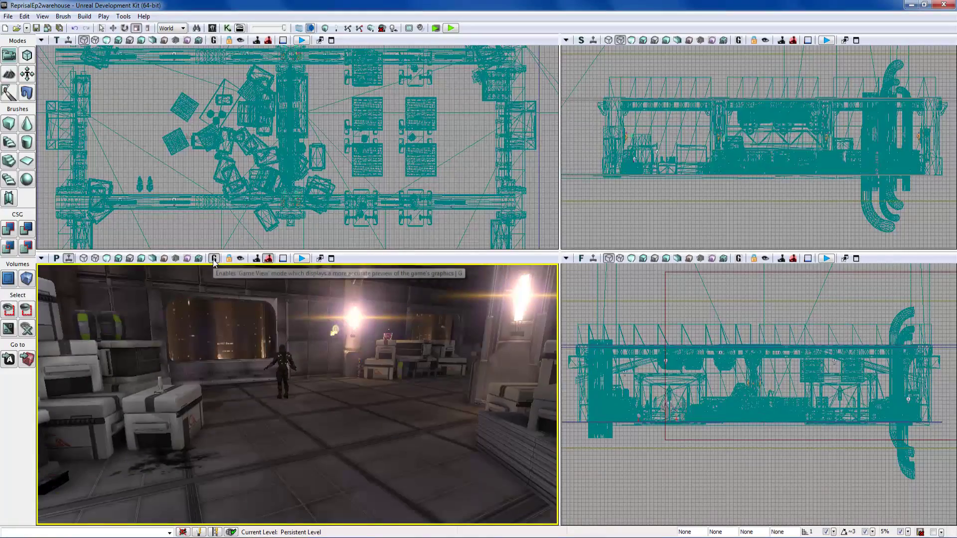
pyautogui.moveTo(299, 358); pyautogui.dragTo(418, 284)
pyautogui.moveTo(318, 394); pyautogui.dragTo(324, 344)
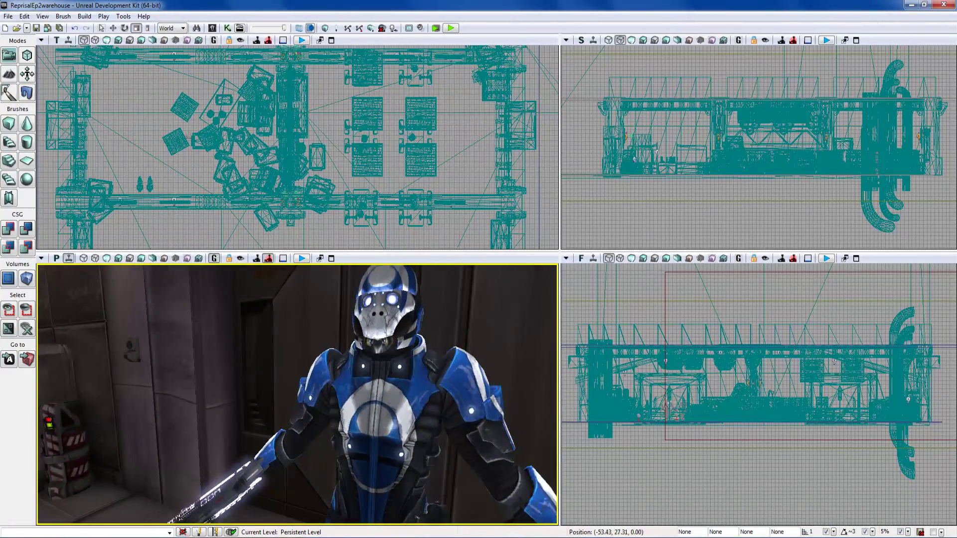
pyautogui.moveTo(319, 388); pyautogui.dragTo(180, 389, button='right')
pyautogui.moveTo(299, 394); pyautogui.dragTo(284, 334)
pyautogui.moveTo(299, 393); pyautogui.dragTo(351, 381, button='right')
pyautogui.moveTo(207, 349); pyautogui.dragTo(200, 348)
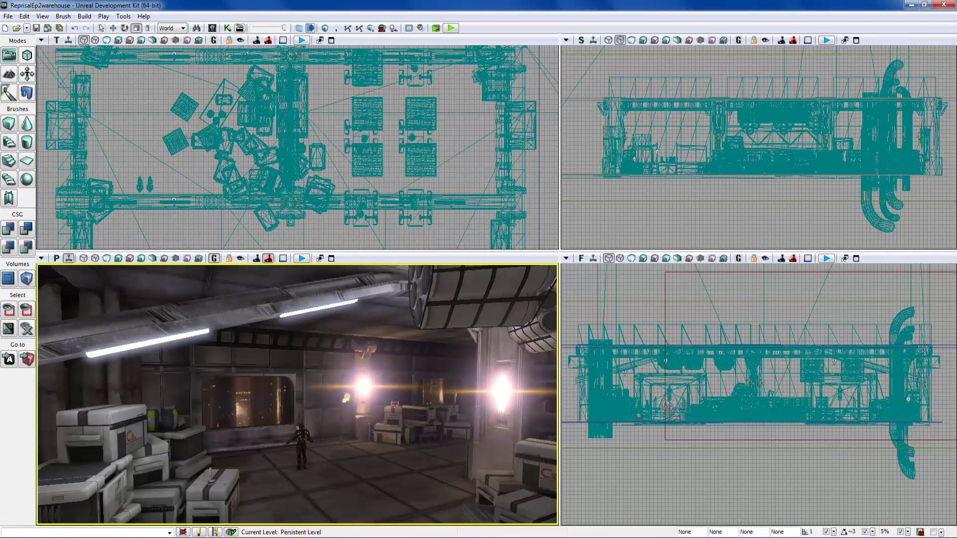
# Compare the perspective viewport with Game View off and on while facing the door, leaving it disabled
pyautogui.click(215, 259)
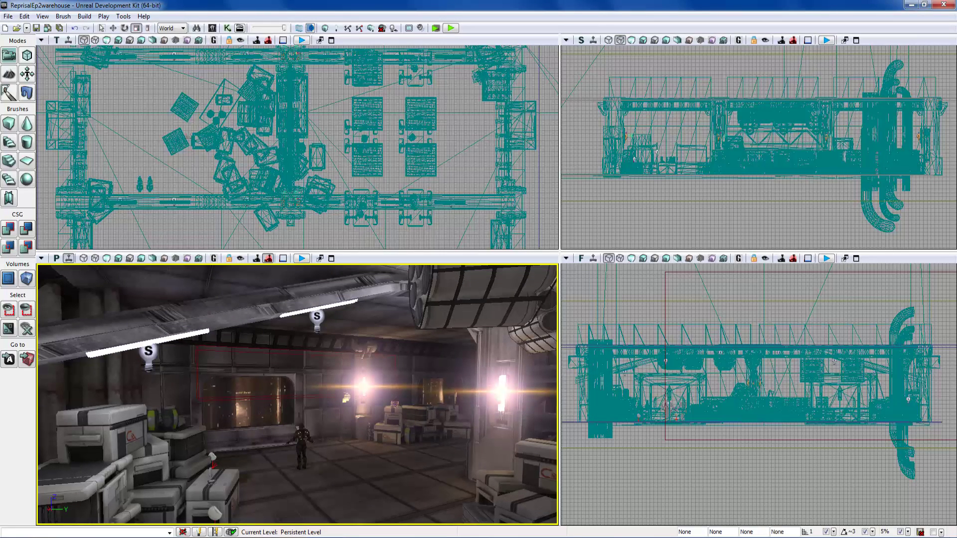
pyautogui.click(214, 259)
pyautogui.moveTo(221, 274); pyautogui.dragTo(439, 319, button='right')
pyautogui.moveTo(239, 274); pyautogui.dragTo(281, 224)
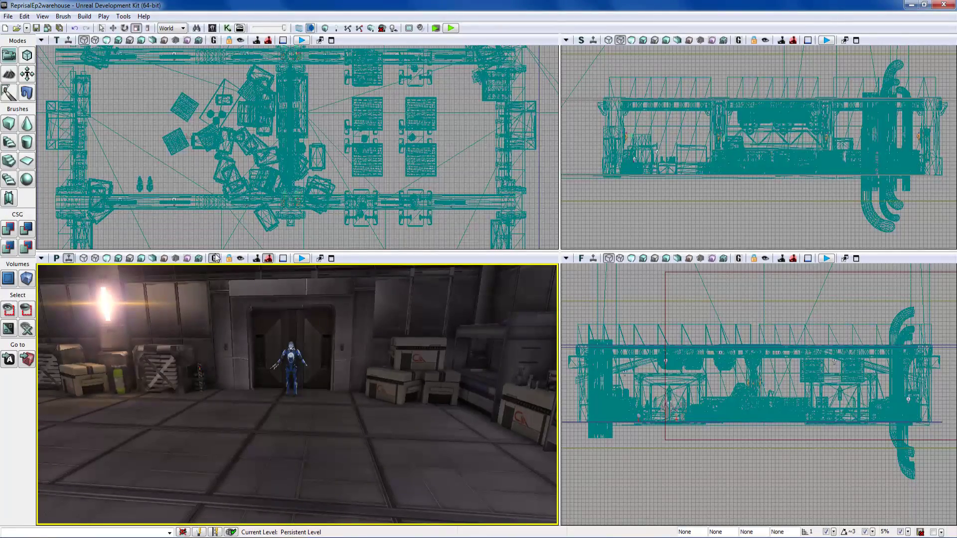
pyautogui.moveTo(239, 309); pyautogui.dragTo(224, 283)
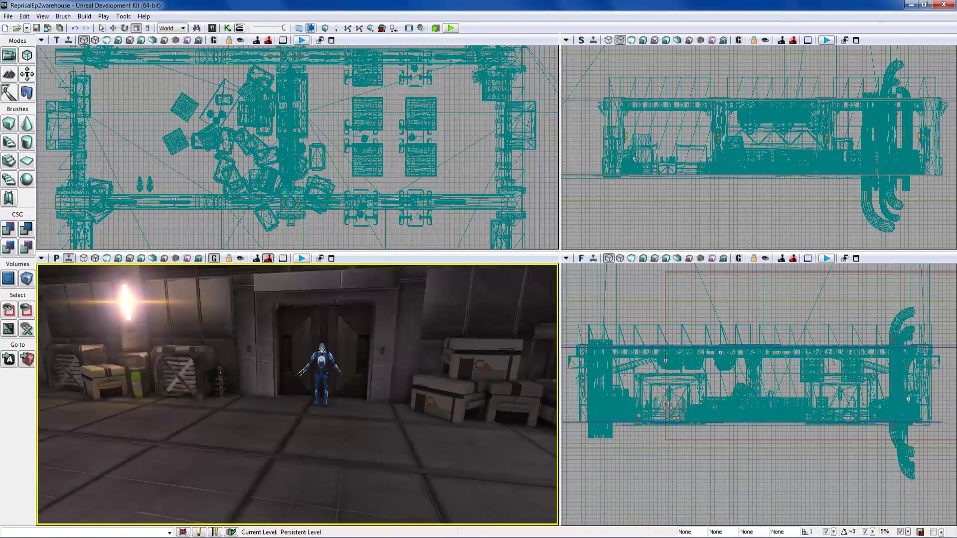
pyautogui.click(214, 259)
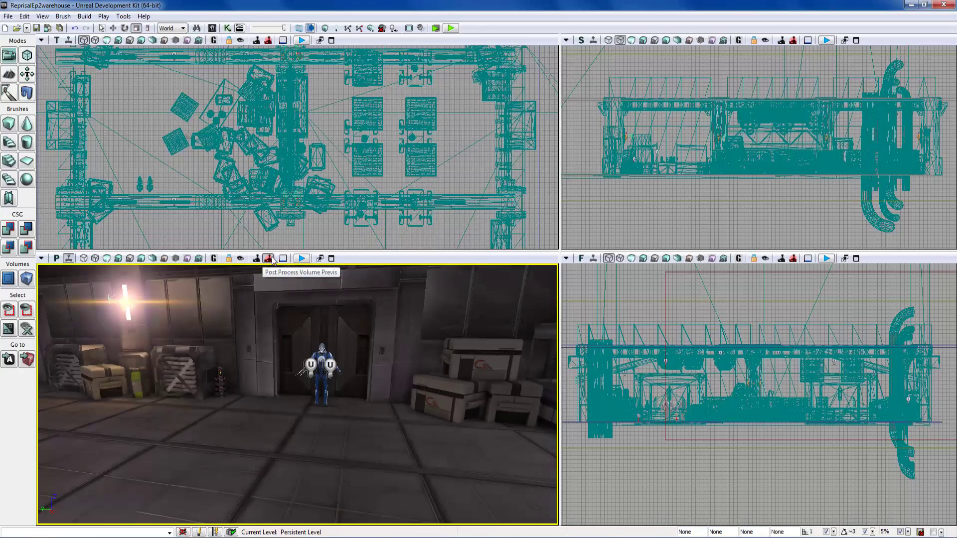
# Turn on Lock Selected Actors to Camera, look around the warehouse with nothing selected, and turn the lock off
pyautogui.click(240, 259)
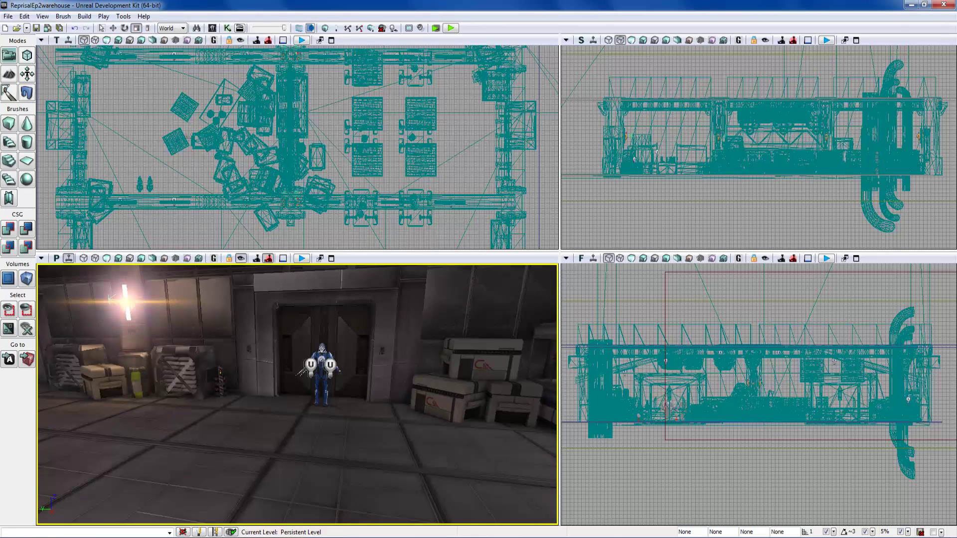
pyautogui.moveTo(298, 393); pyautogui.dragTo(292, 344, button='right')
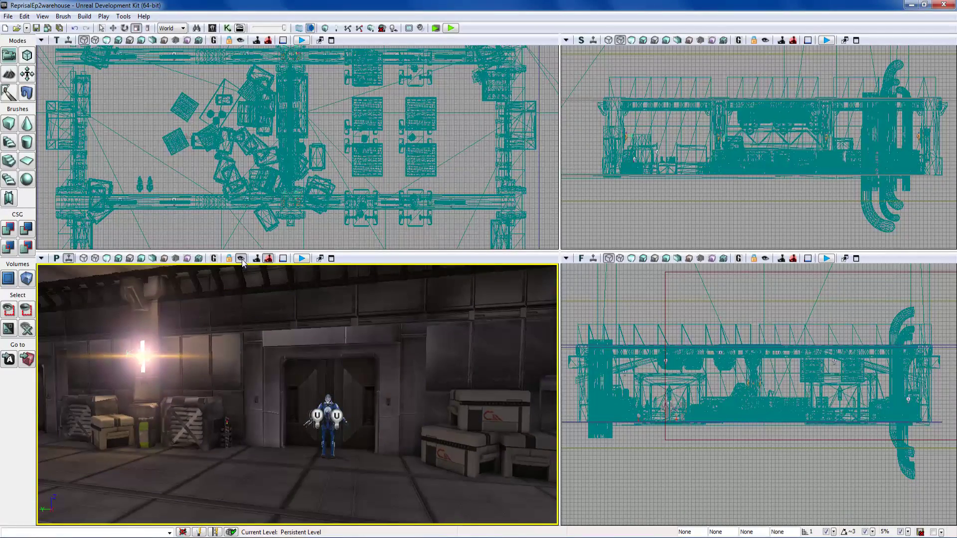
pyautogui.moveTo(298, 394); pyautogui.dragTo(324, 413, button='right')
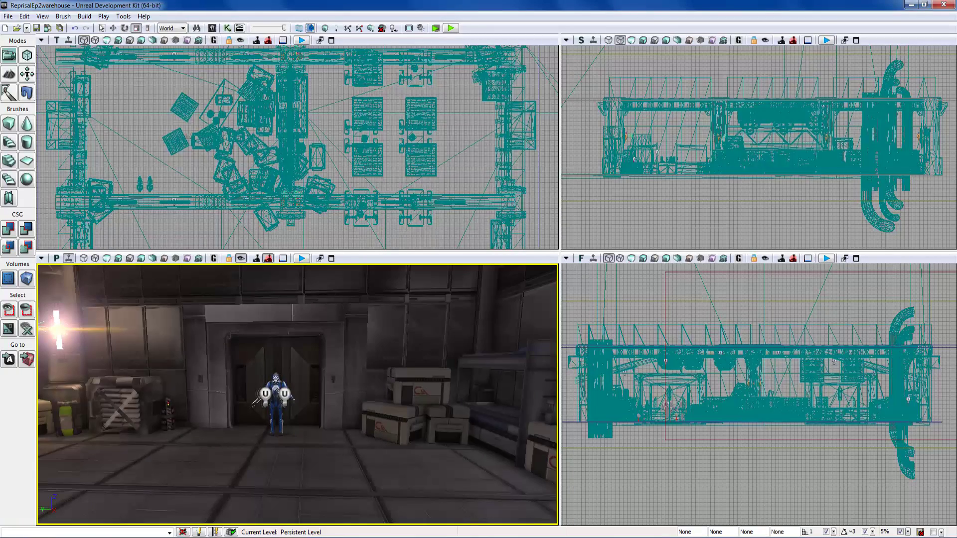
pyautogui.moveTo(249, 373); pyautogui.dragTo(324, 391, button='right')
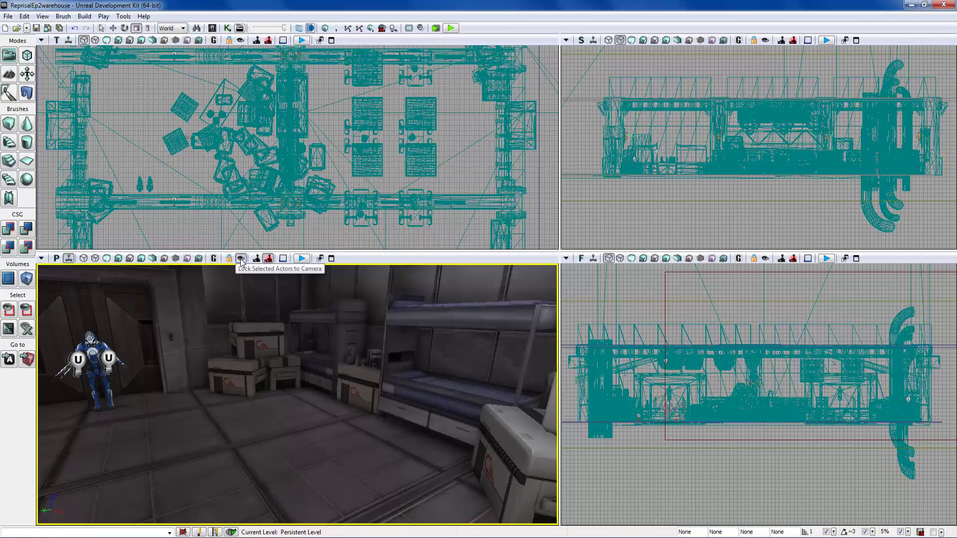
pyautogui.moveTo(245, 279); pyautogui.dragTo(180, 289, button='right')
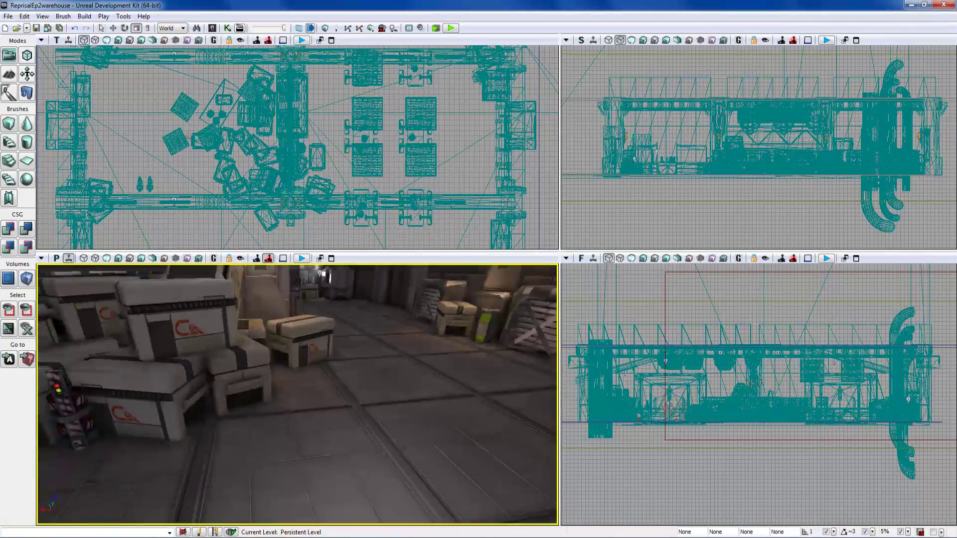
# Raise the perspective viewport's camera movement speed by one level and fly around the warehouse to test it
pyautogui.click(268, 259)
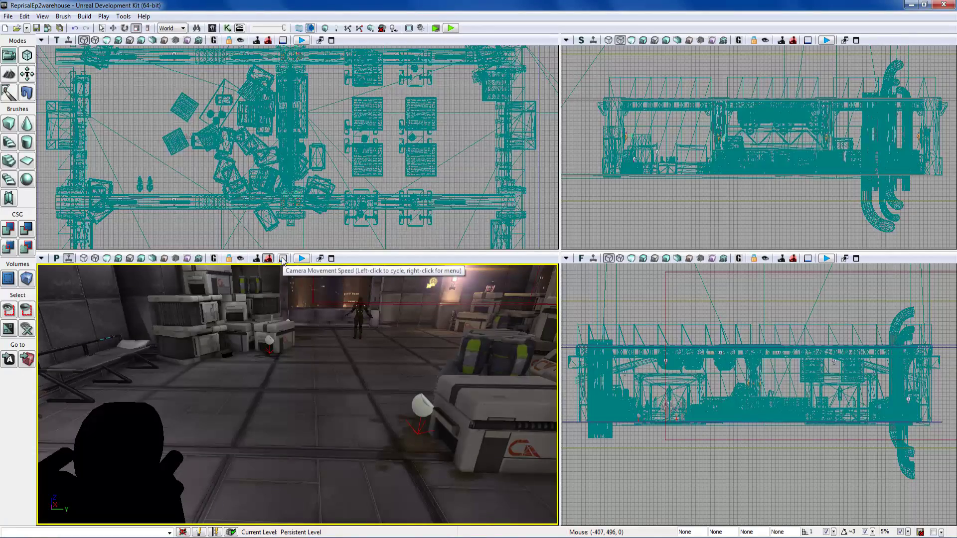
pyautogui.press('w')
pyautogui.moveTo(295, 349); pyautogui.dragTo(351, 352, button='right')
pyautogui.press('s')
pyautogui.press('w')
pyautogui.press('w')
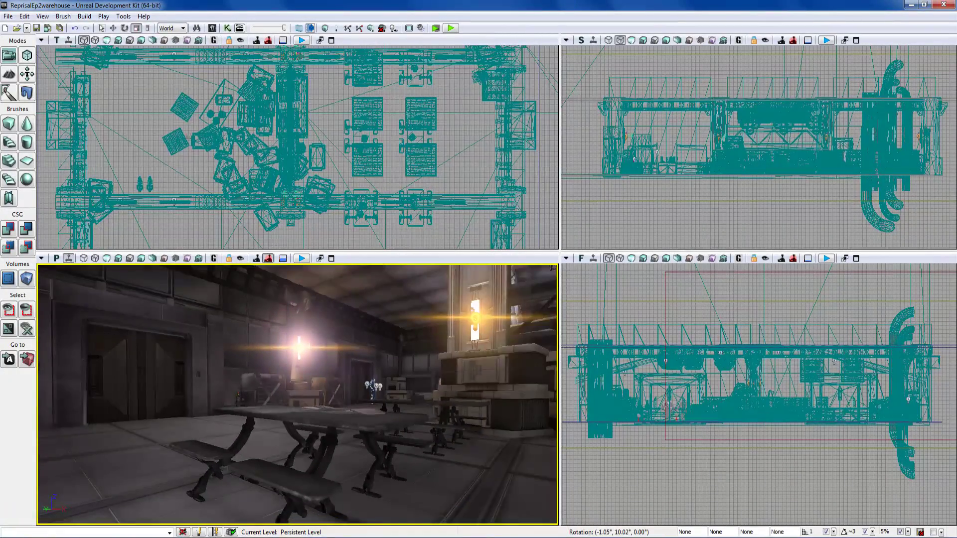
pyautogui.moveTo(432, 347); pyautogui.dragTo(546, 348, button='right')
pyautogui.moveTo(378, 349)
pyautogui.mouseDown(button='right')
pyautogui.moveTo(299, 348)
pyautogui.moveTo(386, 348)
pyautogui.mouseUp(button='right')
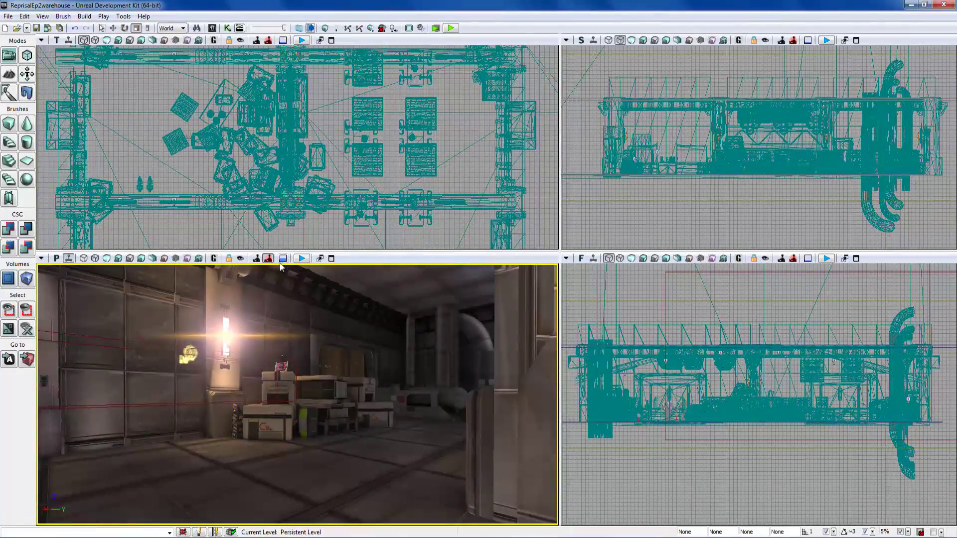
# Set the camera movement speed to its fastest level and test flying through the level
pyautogui.press('w')
pyautogui.moveTo(297, 393); pyautogui.dragTo(313, 409, button='right')
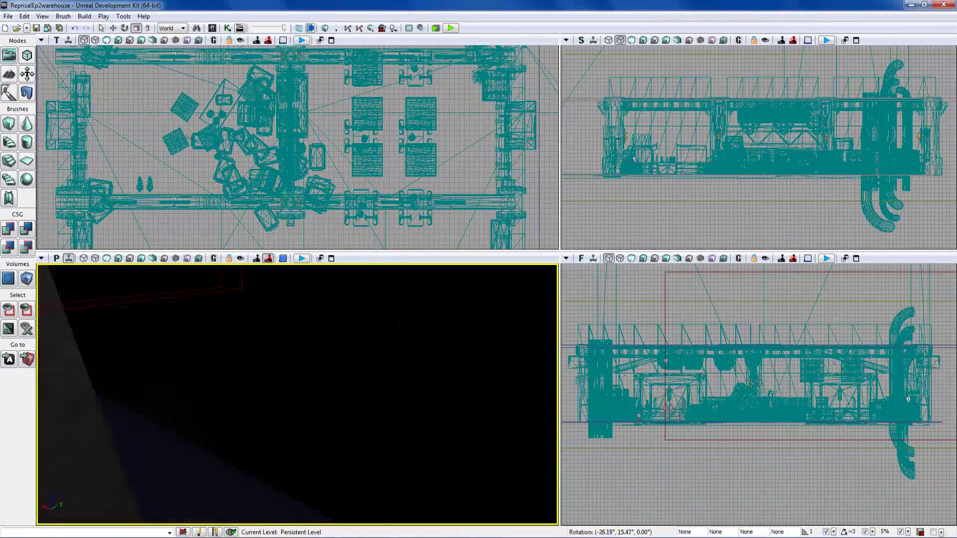
pyautogui.moveTo(413, 388); pyautogui.dragTo(434, 379, button='right')
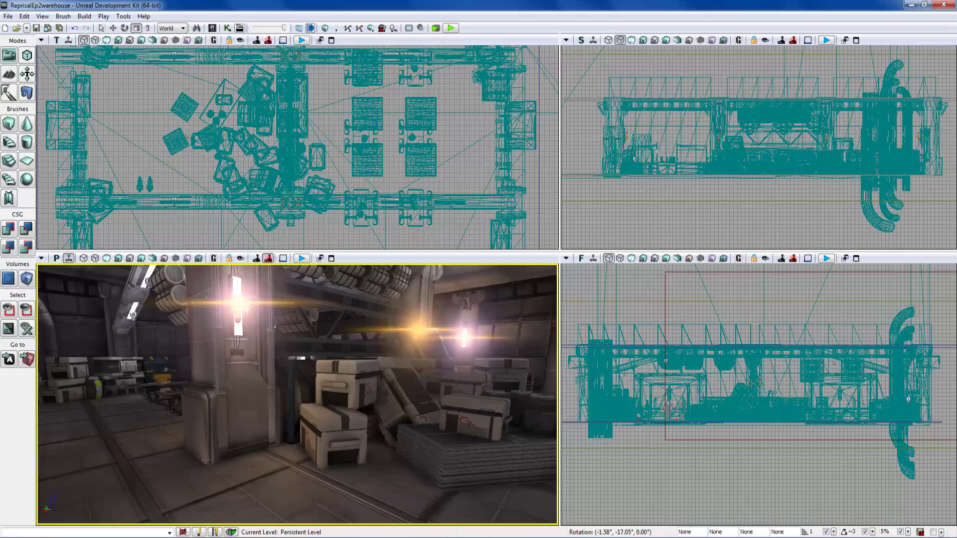
# Fly through the warehouse at the slowest camera speed toward the dark-armored character by the window
pyautogui.moveTo(297, 394); pyautogui.dragTo(359, 389, button='right')
pyautogui.press('w')
pyautogui.moveTo(209, 410); pyautogui.dragTo(42, 423, button='right')
pyautogui.moveTo(249, 398); pyautogui.dragTo(163, 391, button='right')
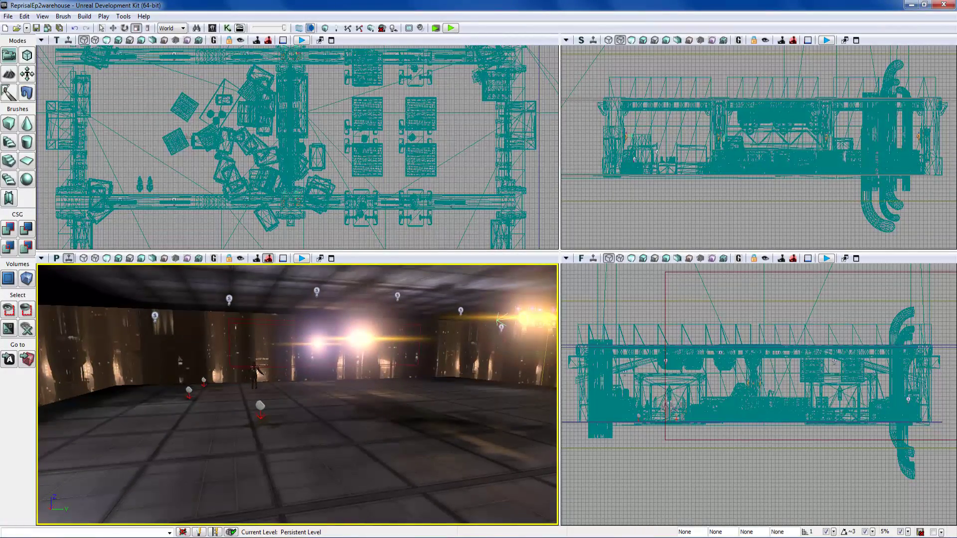
pyautogui.press('w')
pyautogui.moveTo(259, 394)
pyautogui.mouseDown(button='right')
pyautogui.moveTo(299, 393)
pyautogui.moveTo(232, 390)
pyautogui.moveTo(272, 388)
pyautogui.mouseUp(button='right')
pyautogui.press('w')
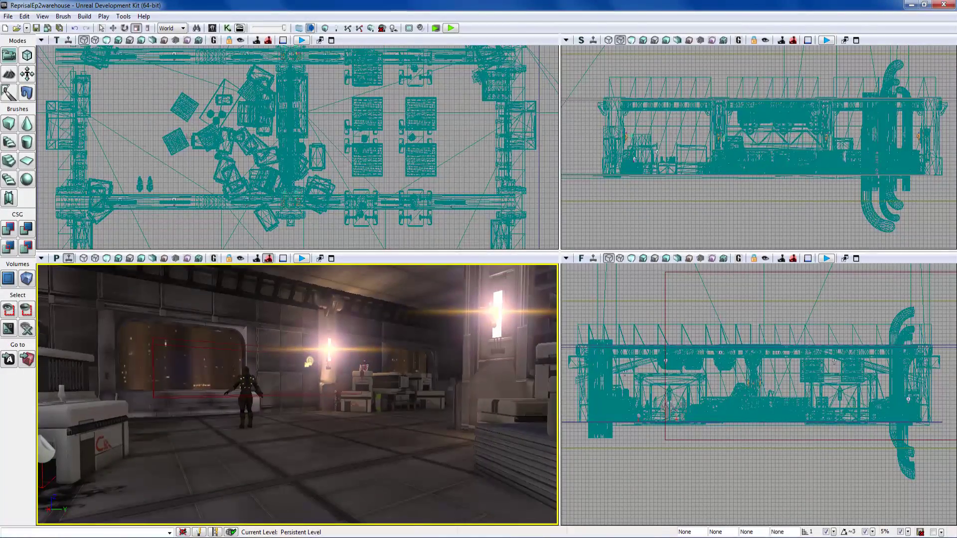
# Play the level inside the perspective viewport, then end the play session and return to editing
pyautogui.click(302, 258)
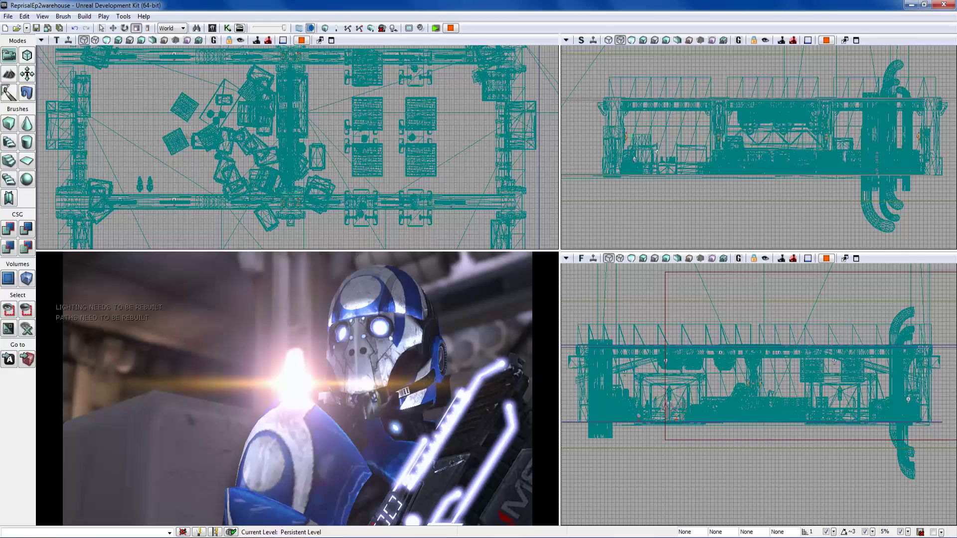
pyautogui.press('Escape')
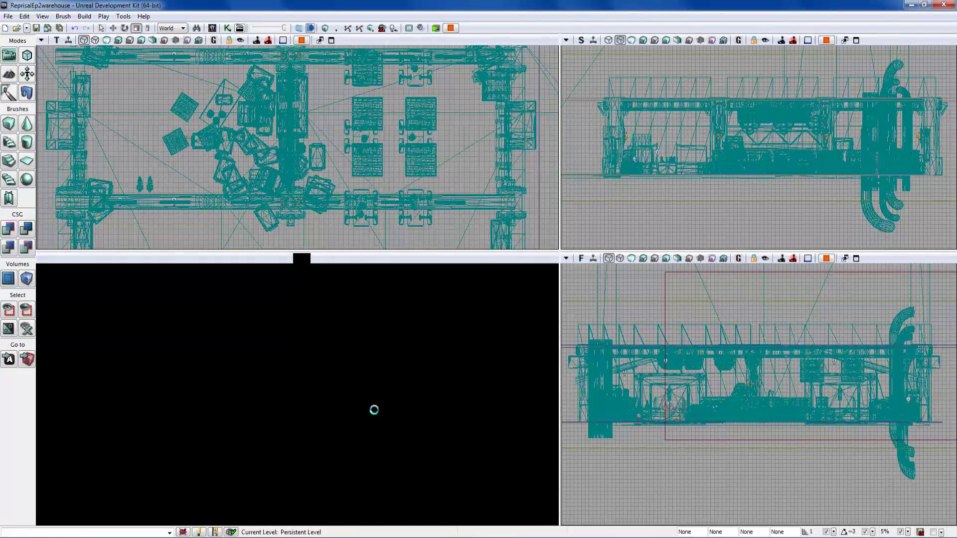
pyautogui.moveTo(374, 410); pyautogui.dragTo(375, 471, button='right')
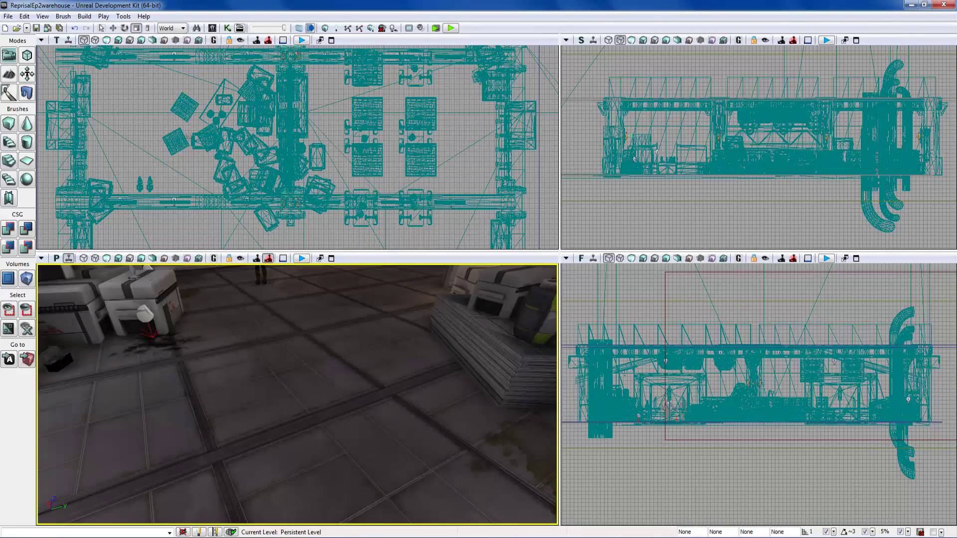
# Maximize the perspective viewport, look across the warehouse, and restore the four-viewport layout
pyautogui.click(331, 258)
pyautogui.moveTo(496, 285); pyautogui.dragTo(588, 281, button='right')
pyautogui.moveTo(324, 261); pyautogui.dragTo(319, 262, button='right')
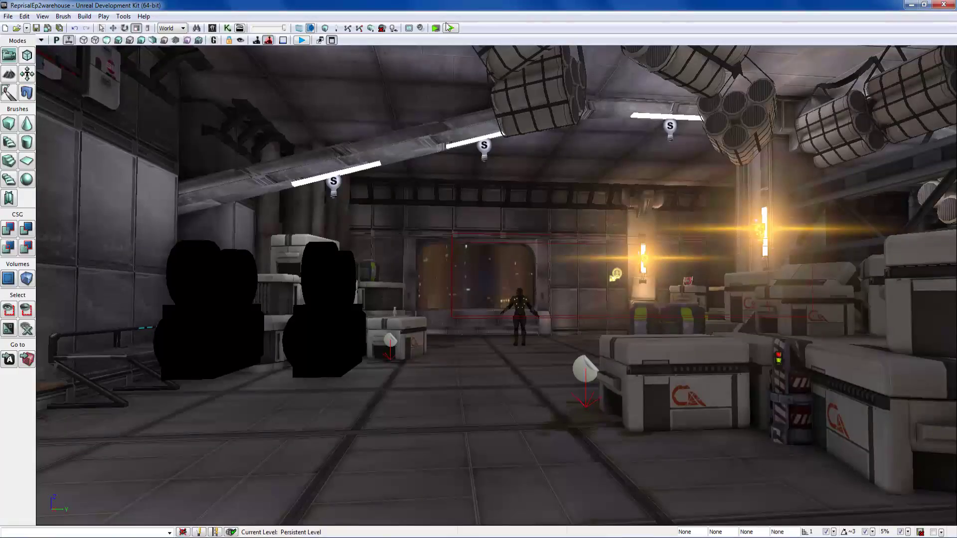
pyautogui.click(331, 39)
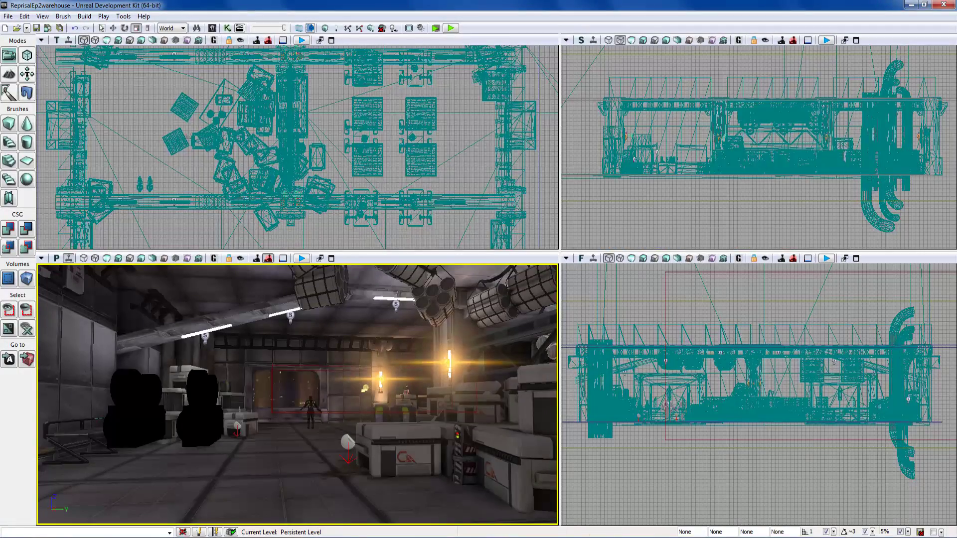